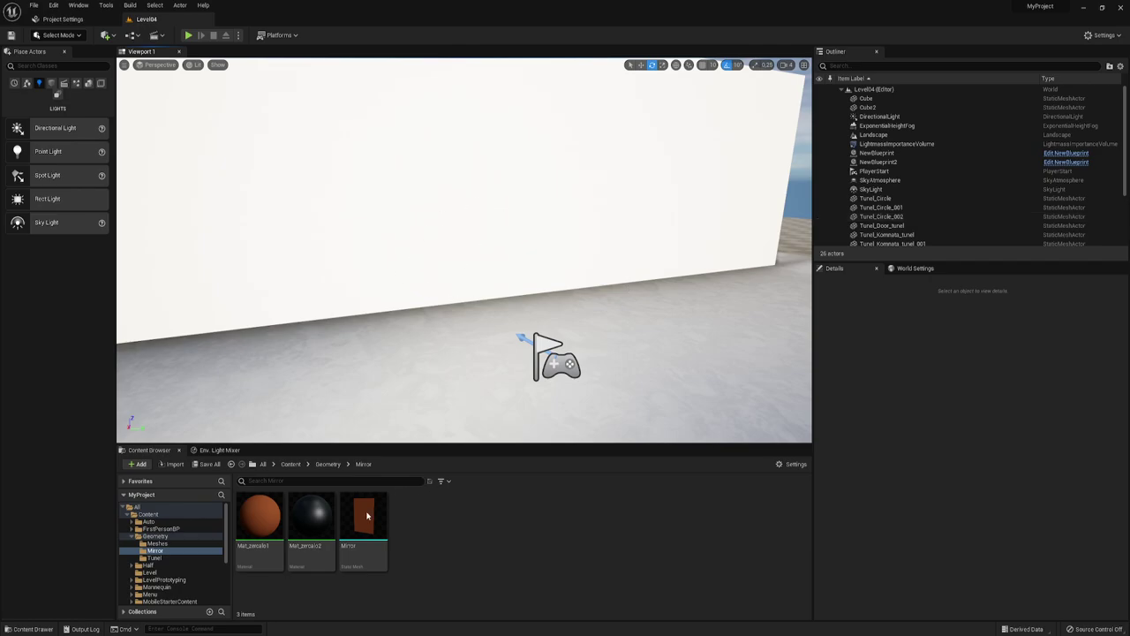
# - Drag the Mirror mesh onto the floor against the white wall and frame it in view
pyautogui.moveTo(367, 515)
pyautogui.mouseDown()
pyautogui.moveTo(430, 311)
pyautogui.moveTo(442, 333)
pyautogui.mouseUp()
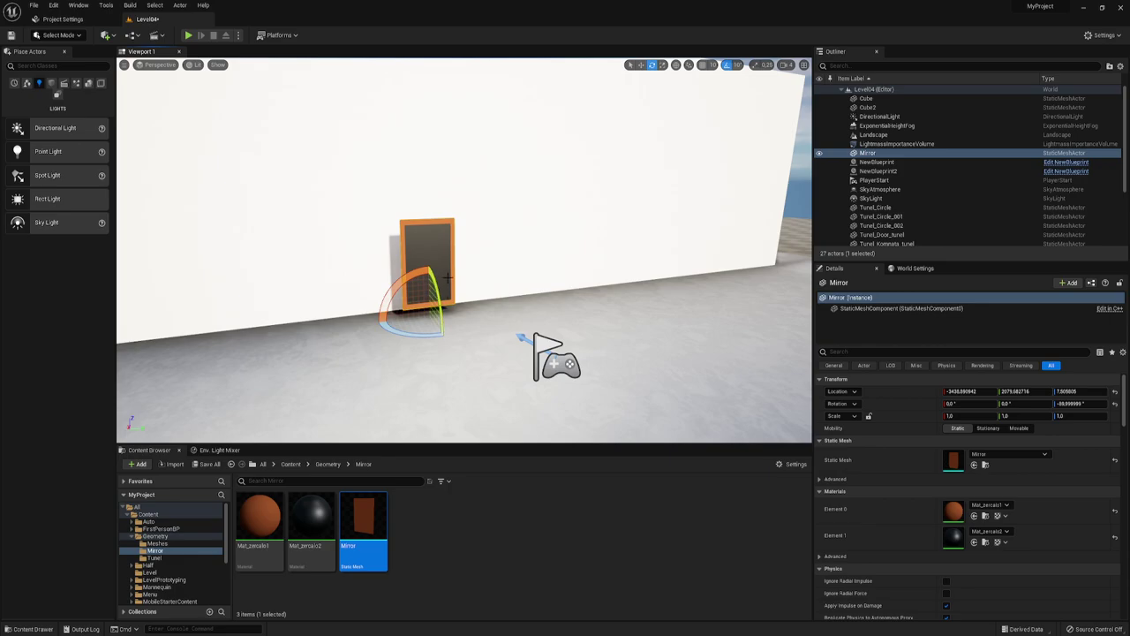
pyautogui.moveTo(515, 100); pyautogui.dragTo(514, 100, button='right')
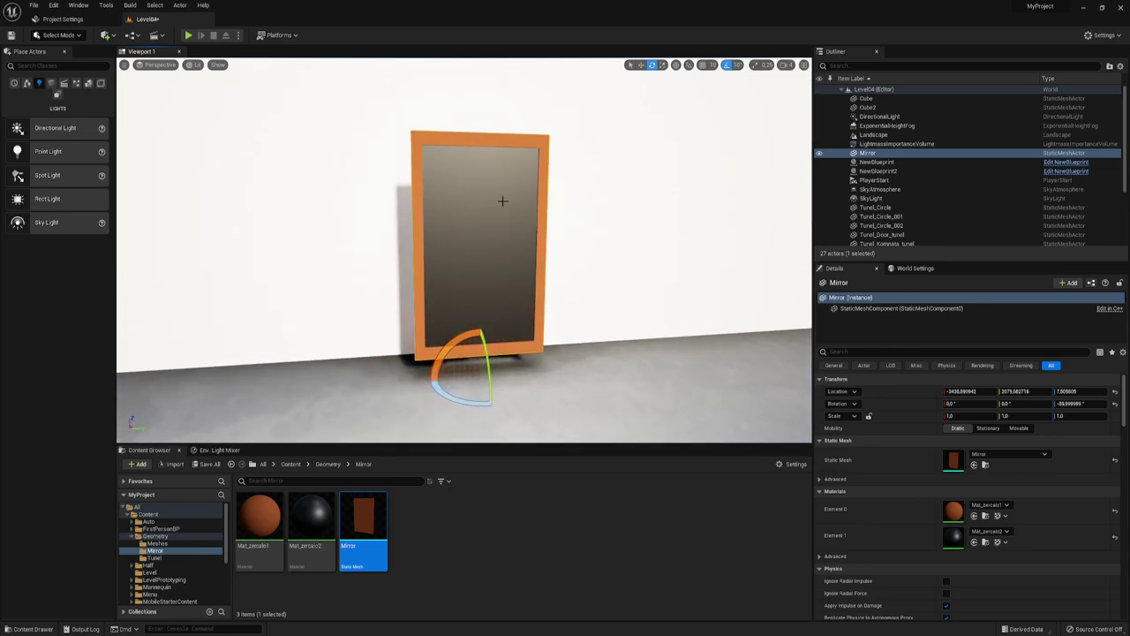
pyautogui.moveTo(503, 201); pyautogui.dragTo(502, 201, button='right')
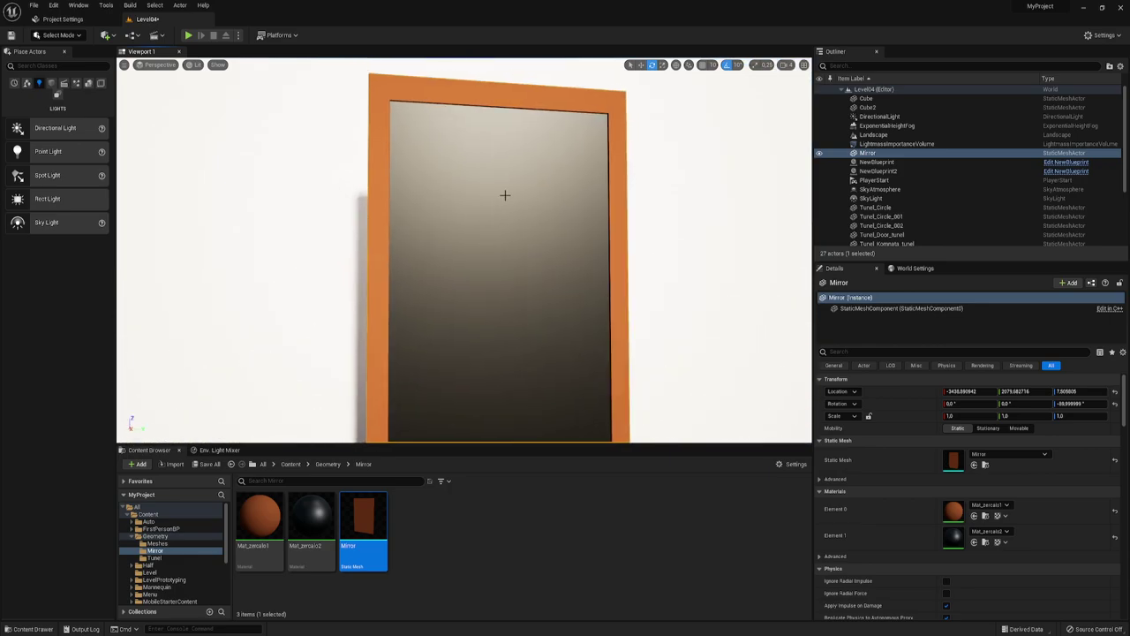
pyautogui.moveTo(459, 231); pyautogui.dragTo(460, 230, button='right')
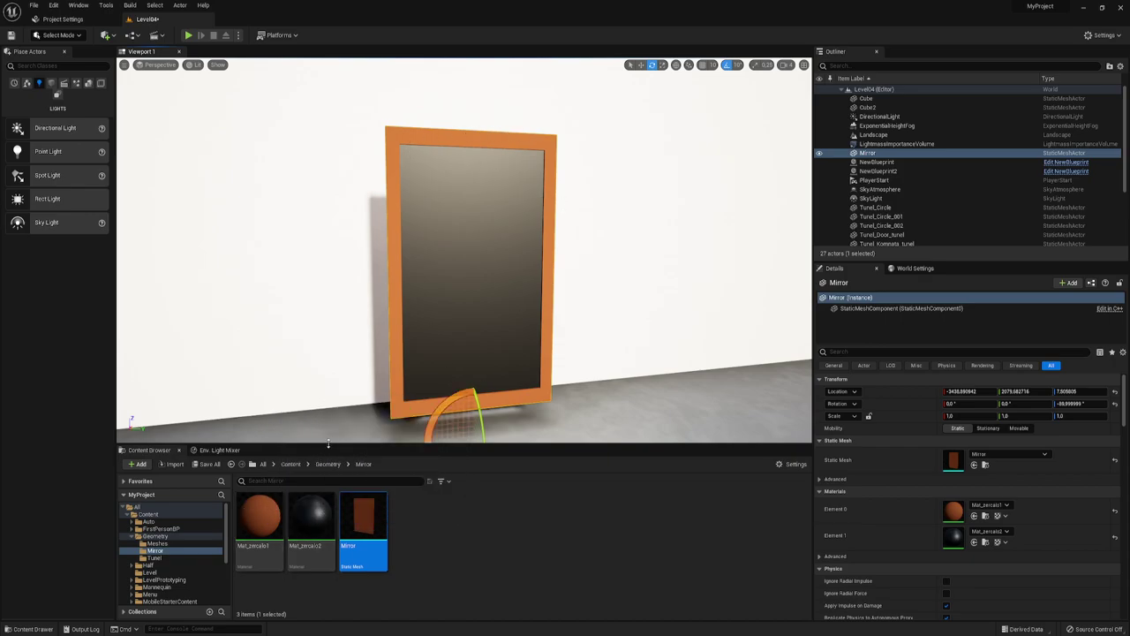
# - Open Mat_zercalo2 and add a Constant3Vector colour node to its graph
pyautogui.doubleClick(310, 511)
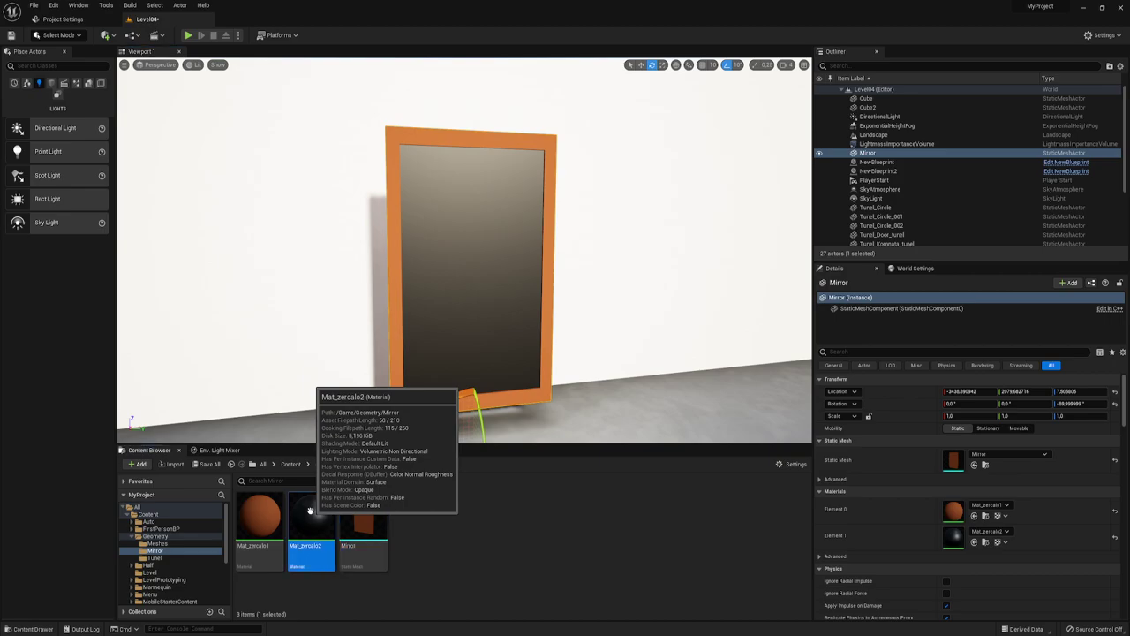
pyautogui.moveTo(559, 308); pyautogui.dragTo(542, 248, button='right')
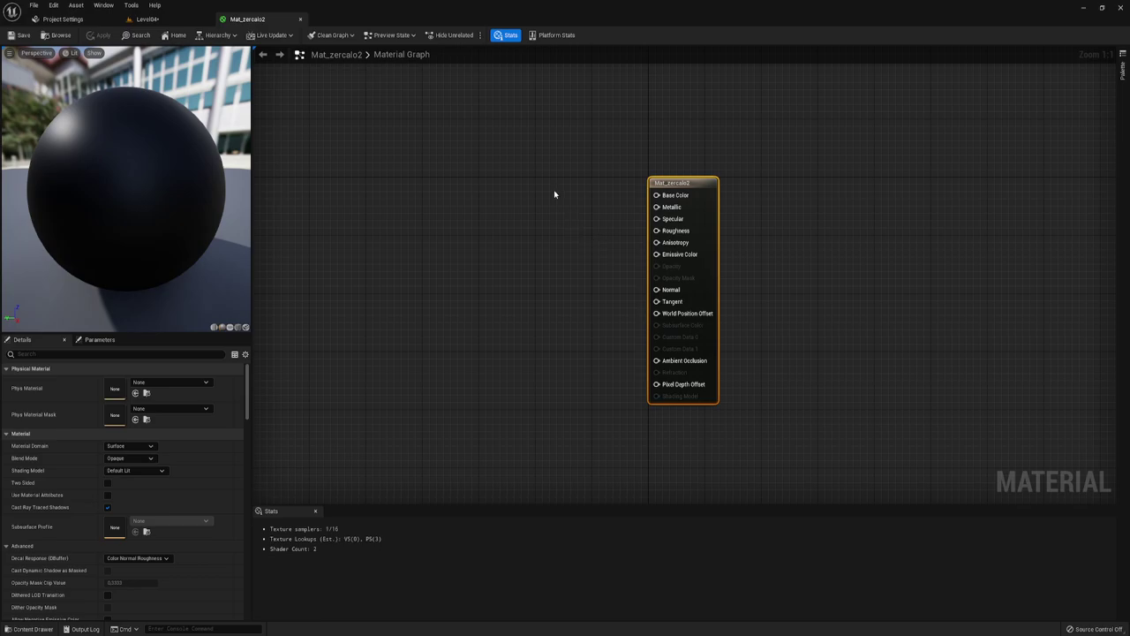
pyautogui.click(548, 141)
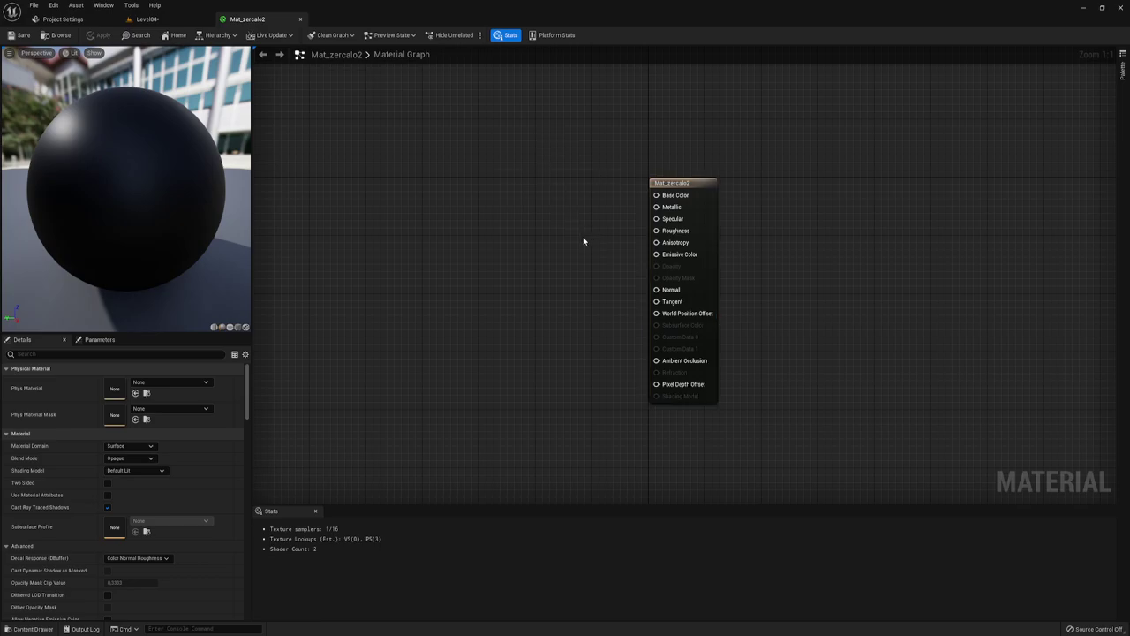
pyautogui.click(528, 155)
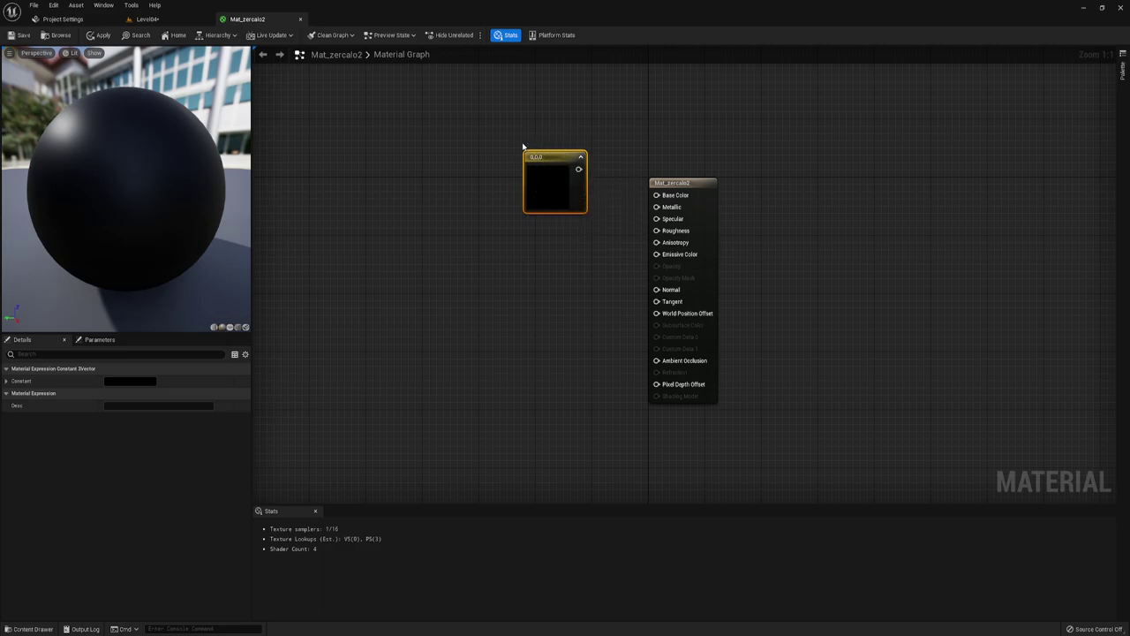
# - Wire the colour constant into Base Color and set it to pure white (1,1,1)
pyautogui.moveTo(577, 171); pyautogui.dragTo(658, 195)
pyautogui.click(120, 380)
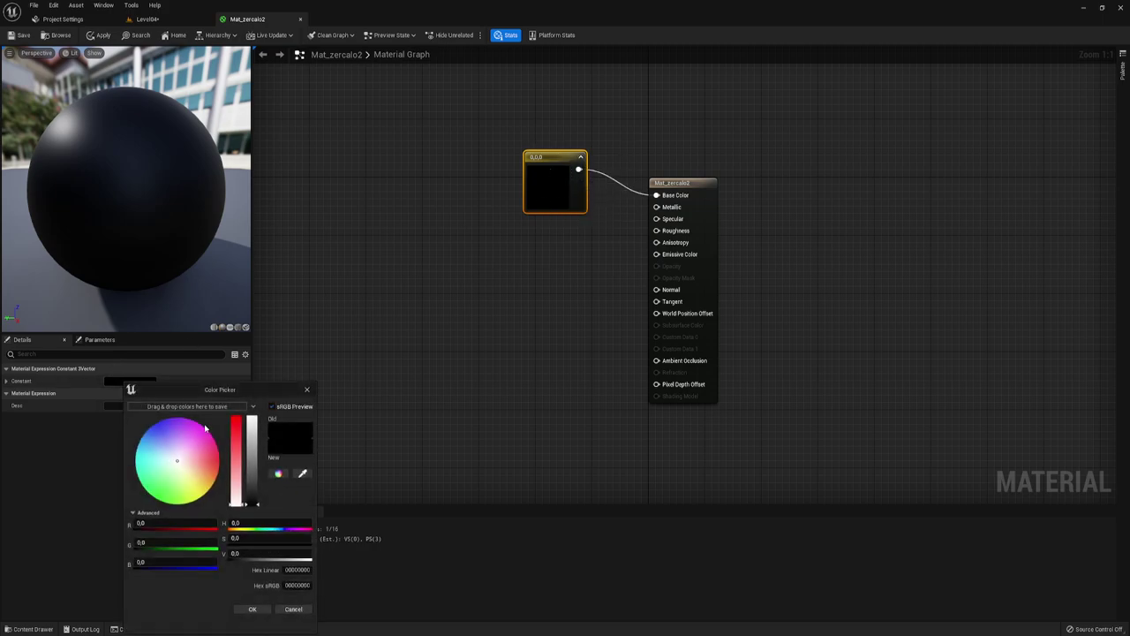
pyautogui.click(252, 422)
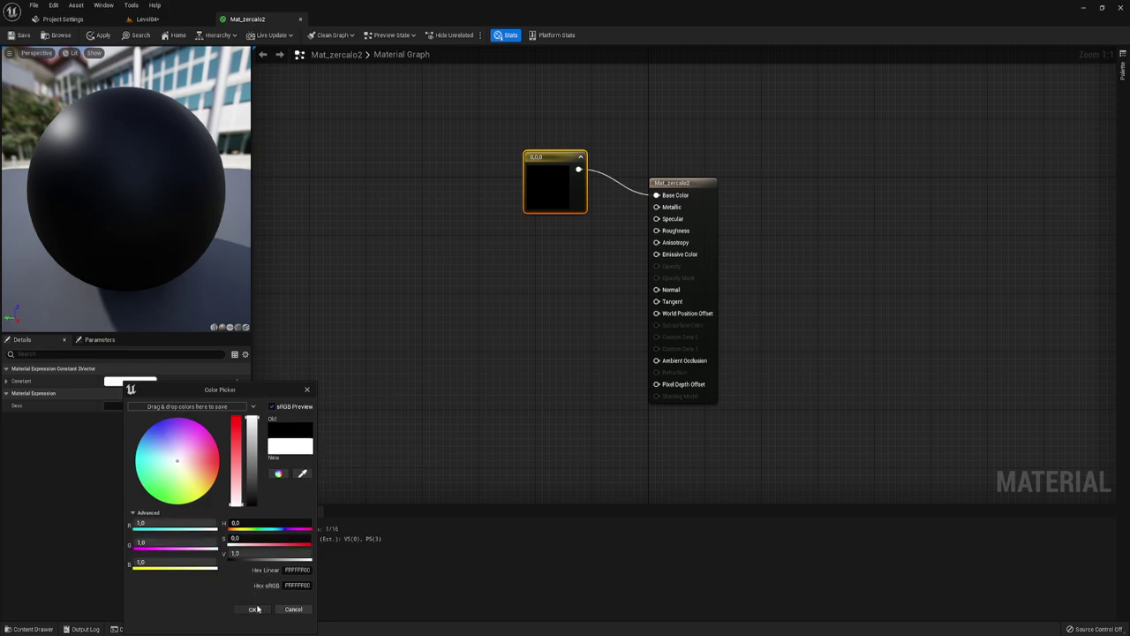
pyautogui.click(252, 608)
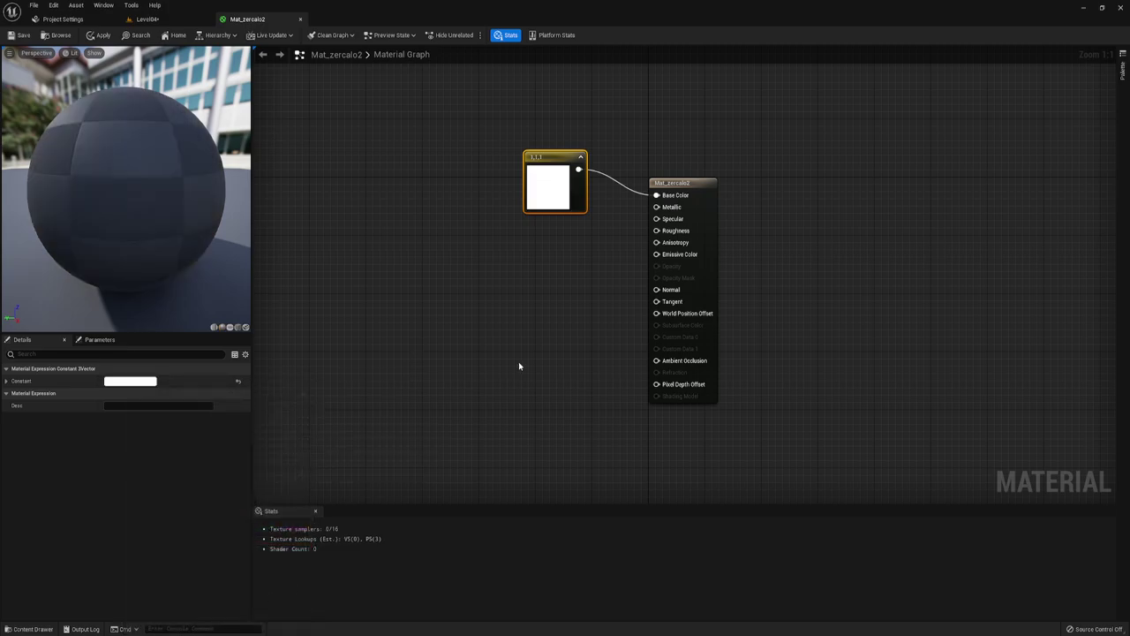
# - Add two scalar constants, wiring the upper to Metallic and Specular and the lower to Roughness
pyautogui.click(561, 284)
pyautogui.click(548, 229)
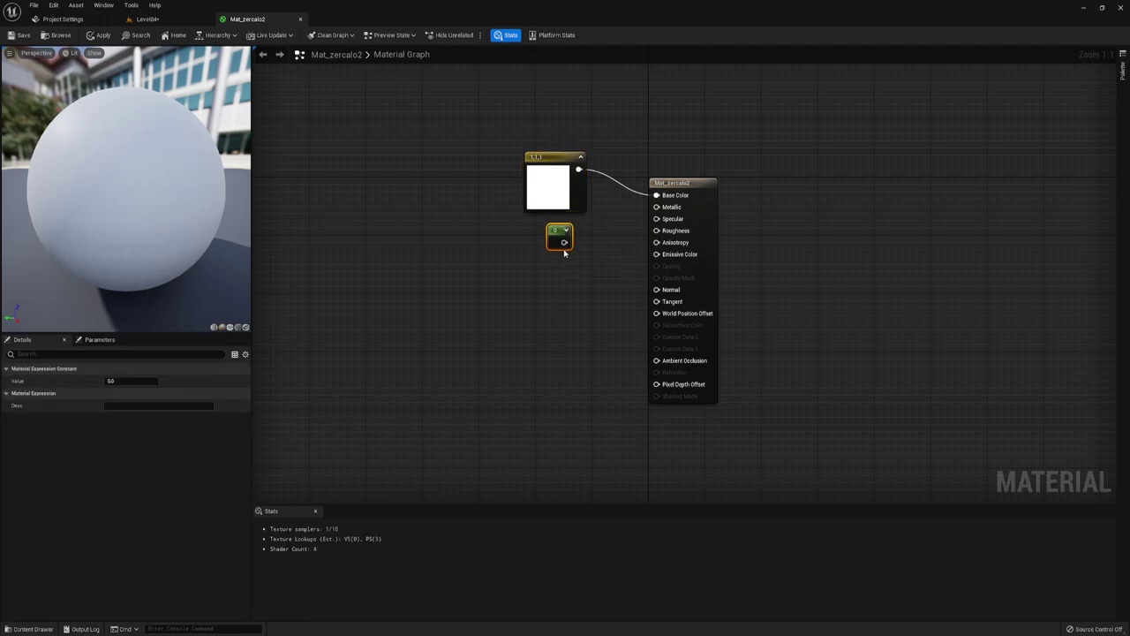
pyautogui.click(547, 258)
pyautogui.moveTo(564, 242); pyautogui.dragTo(656, 207)
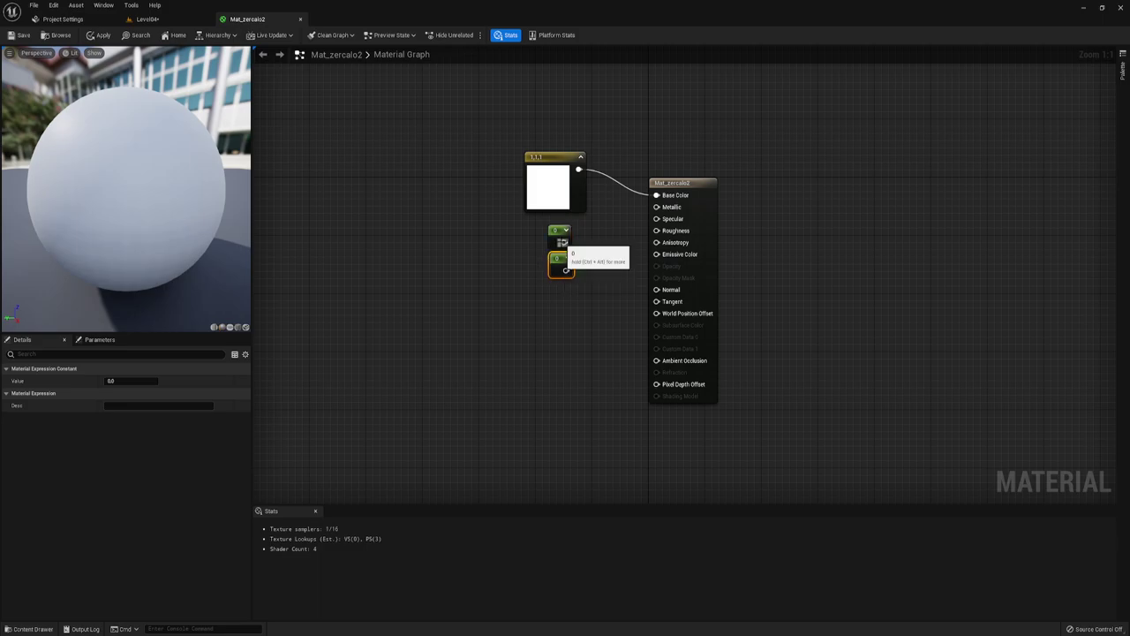
pyautogui.moveTo(565, 242); pyautogui.dragTo(657, 218)
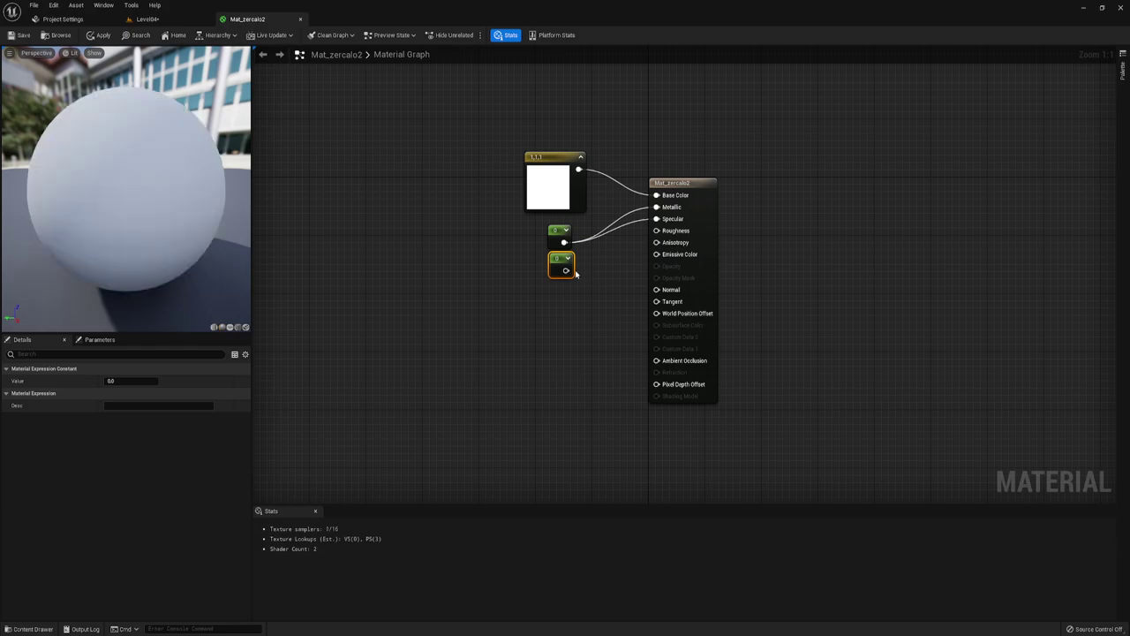
pyautogui.moveTo(566, 270); pyautogui.dragTo(656, 231)
# - Set the upper constant's value to 1, leaving Roughness at 0
pyautogui.click(563, 229)
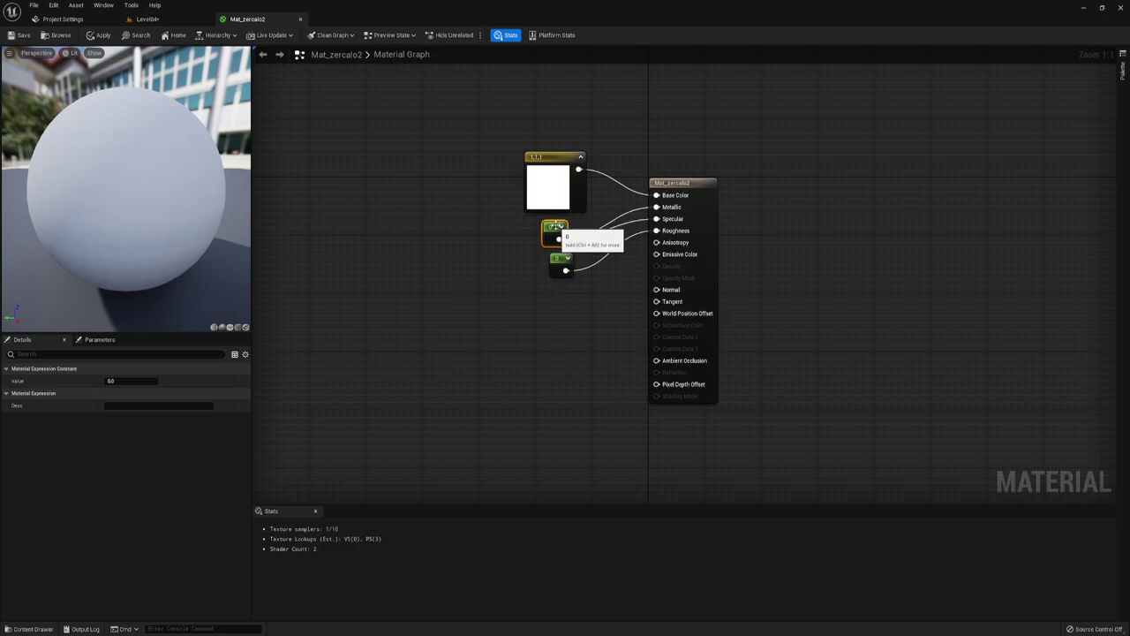
pyautogui.click(113, 380)
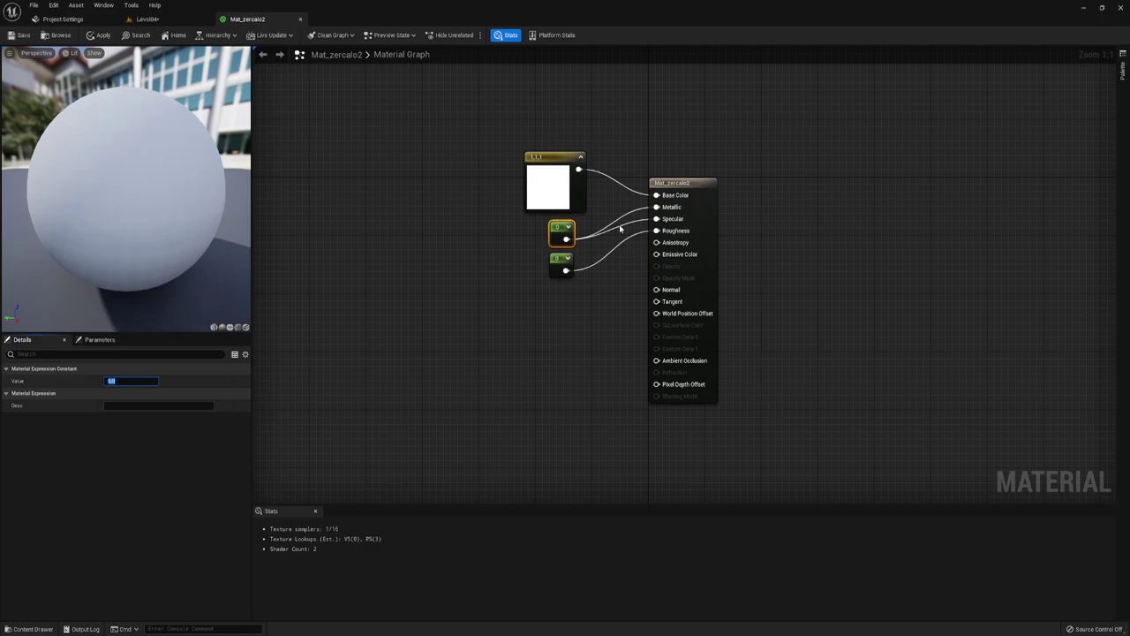
pyautogui.write('1')
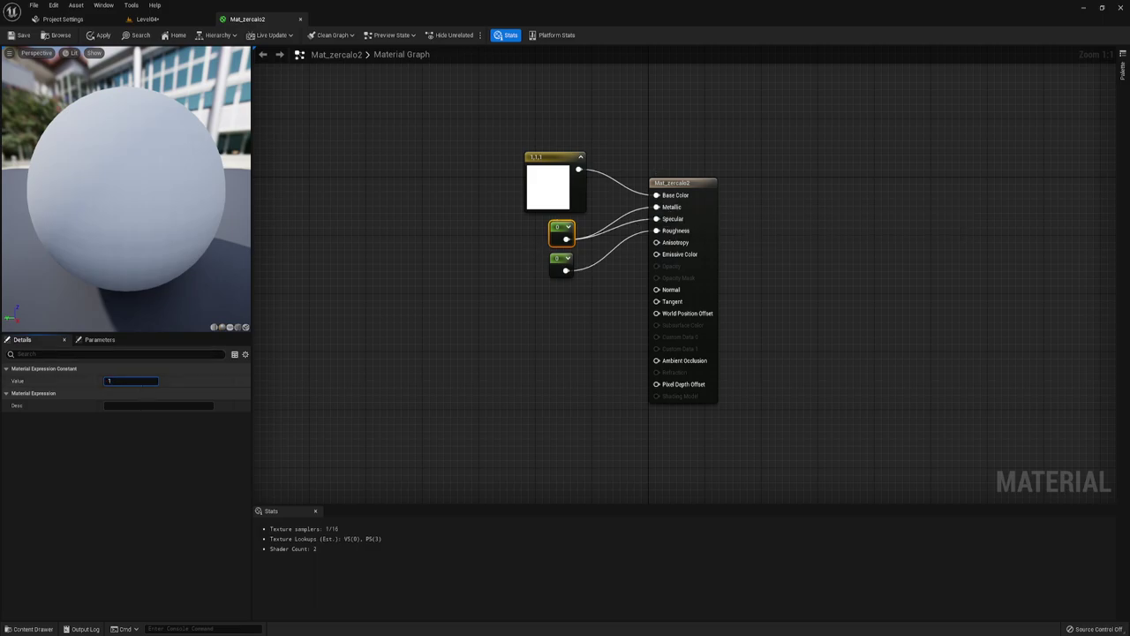
pyautogui.click(523, 324)
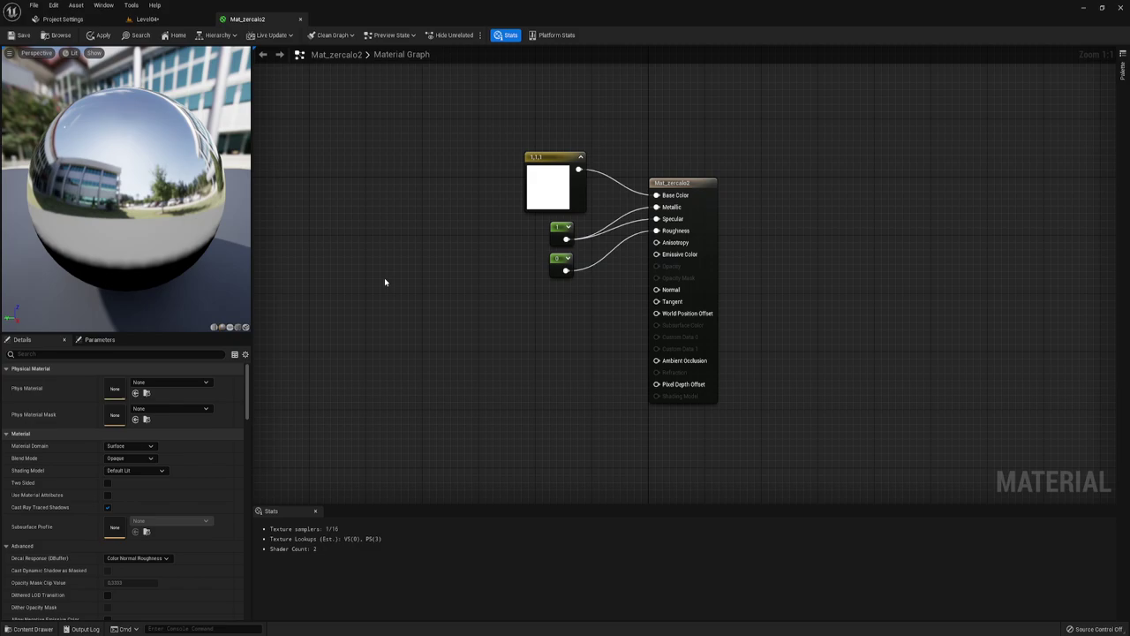
# - Apply the Mat_zercalo2 changes and return to the Level04 viewport beside the mirror
pyautogui.click(27, 37)
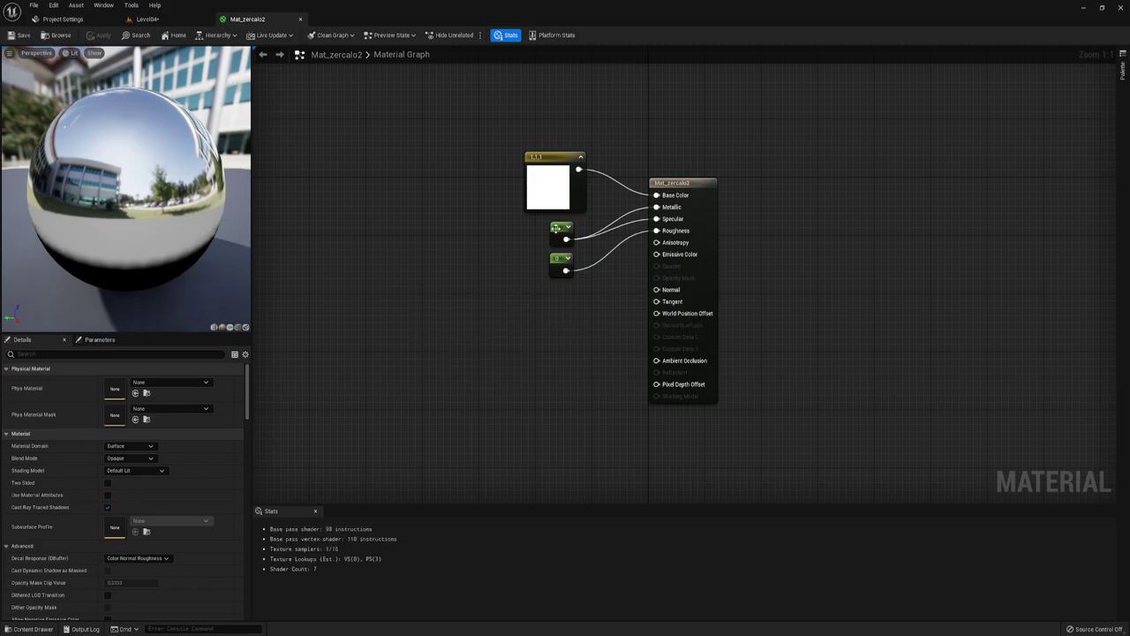
pyautogui.click(147, 18)
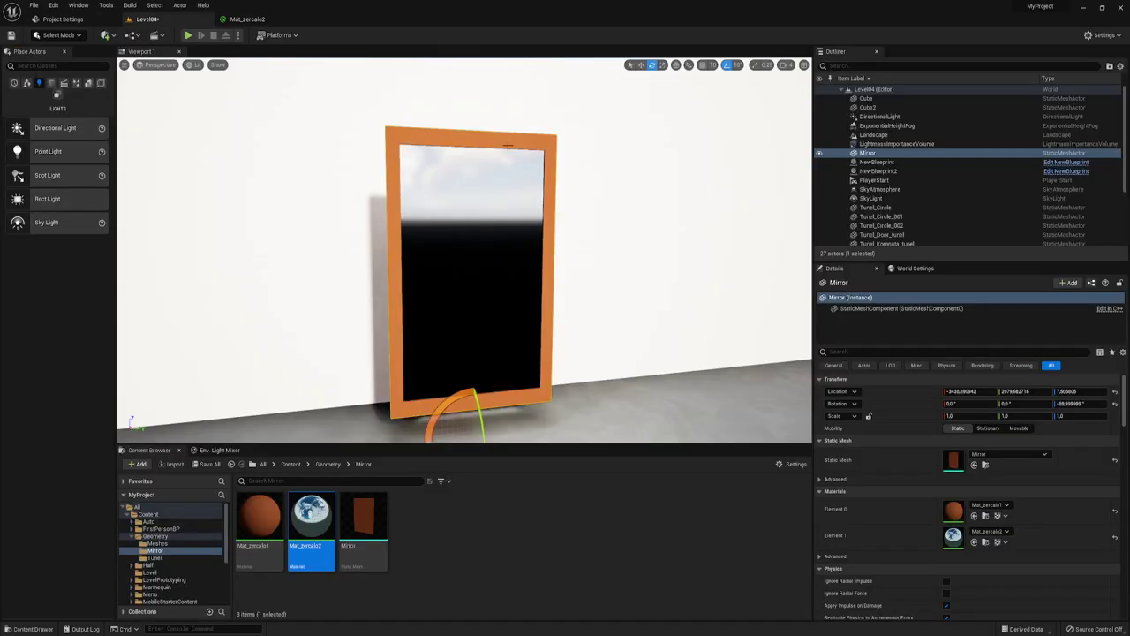
pyautogui.moveTo(508, 145); pyautogui.dragTo(530, 150, button='right')
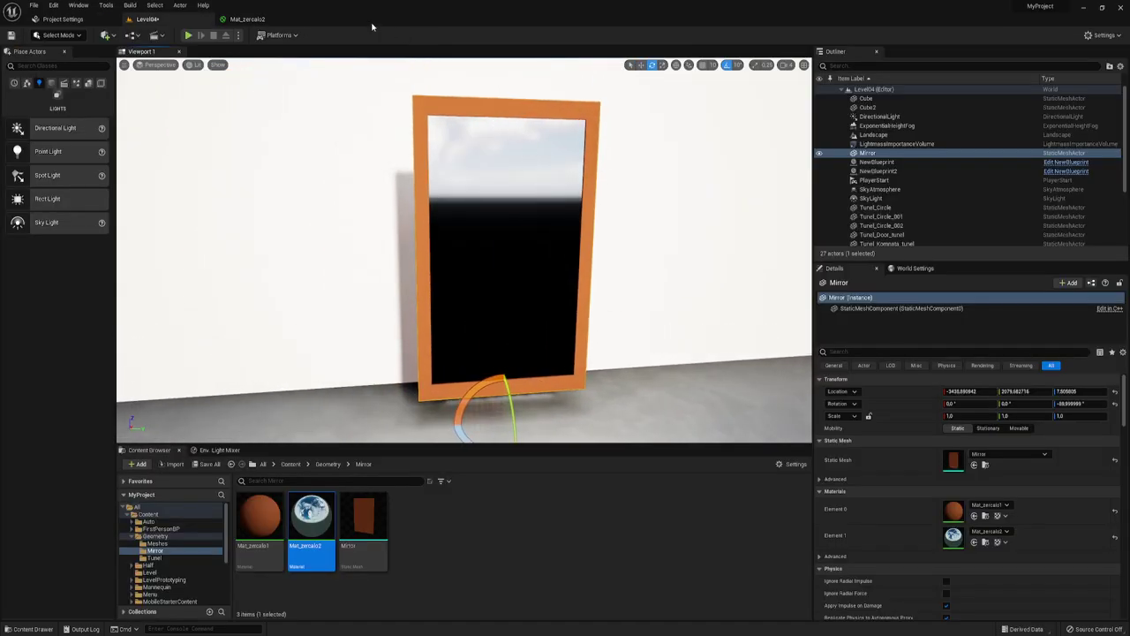
# - Play the level, walk the character in front of the mirror, then stop with Esc
pyautogui.click(187, 35)
pyautogui.press('w')
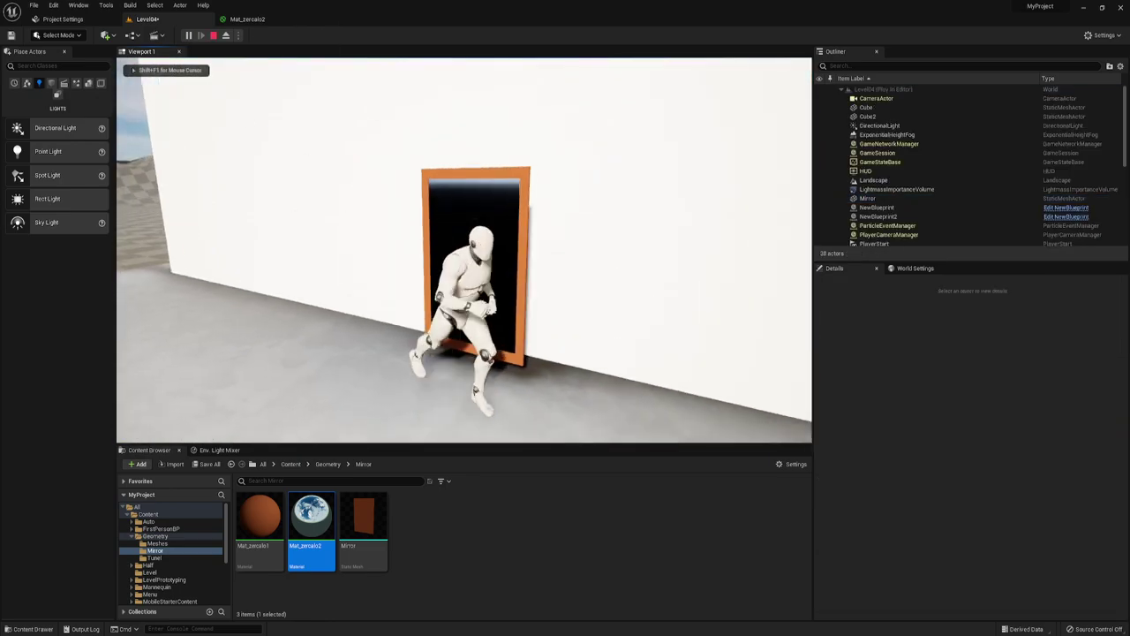
pyautogui.press('s')
pyautogui.press('Escape')
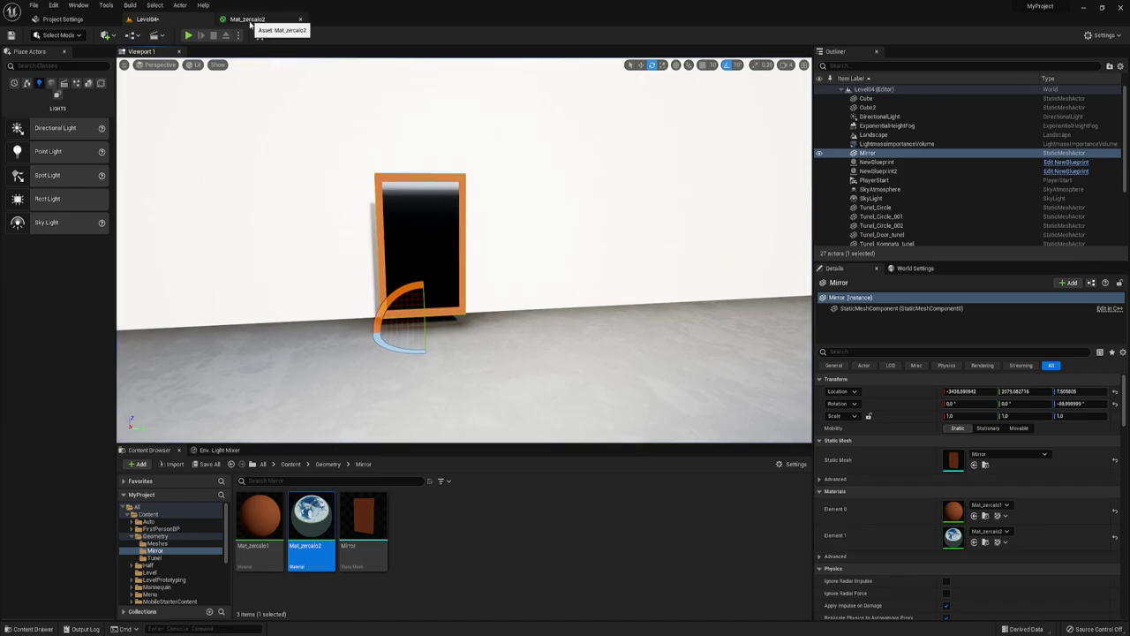
pyautogui.moveTo(397, 230)
pyautogui.mouseDown(button='right')
pyautogui.moveTo(460, 265)
pyautogui.moveTo(495, 265)
pyautogui.mouseUp(button='right')
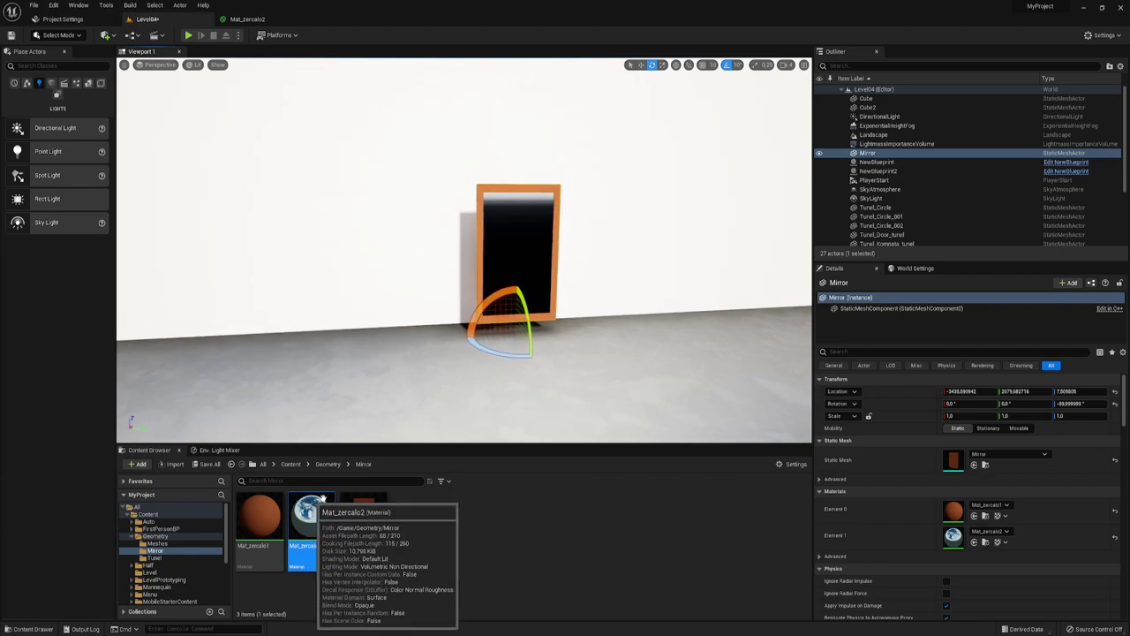
# - Search 'pla' in Place Actors, drop a Planar Reflection in the level and rotate it 90°
pyautogui.click(53, 65)
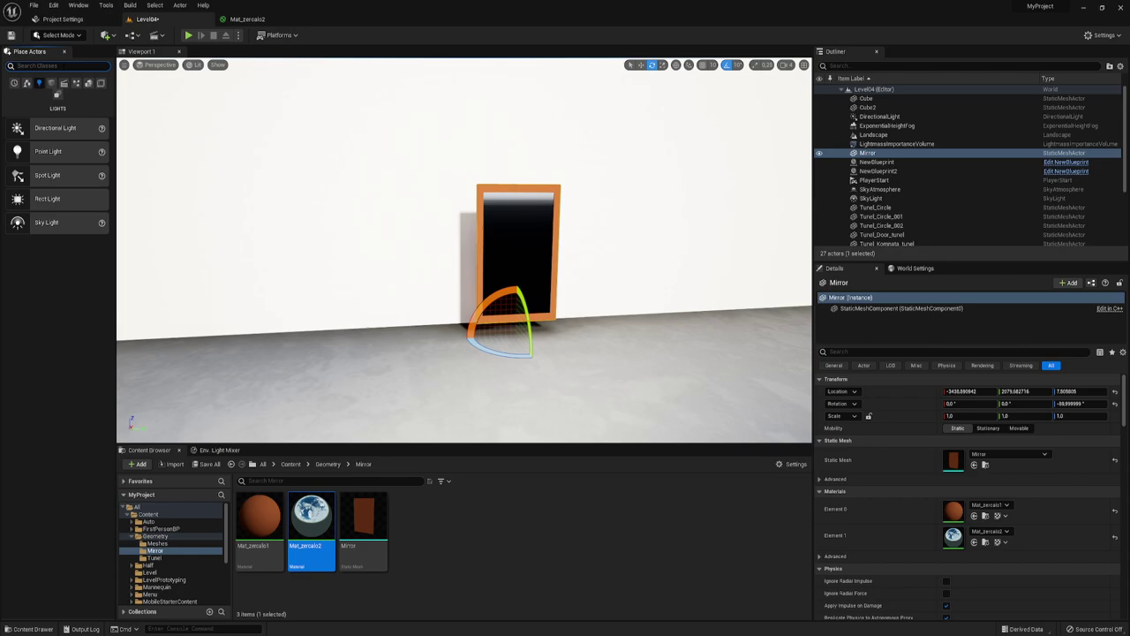
pyautogui.write('ваф')
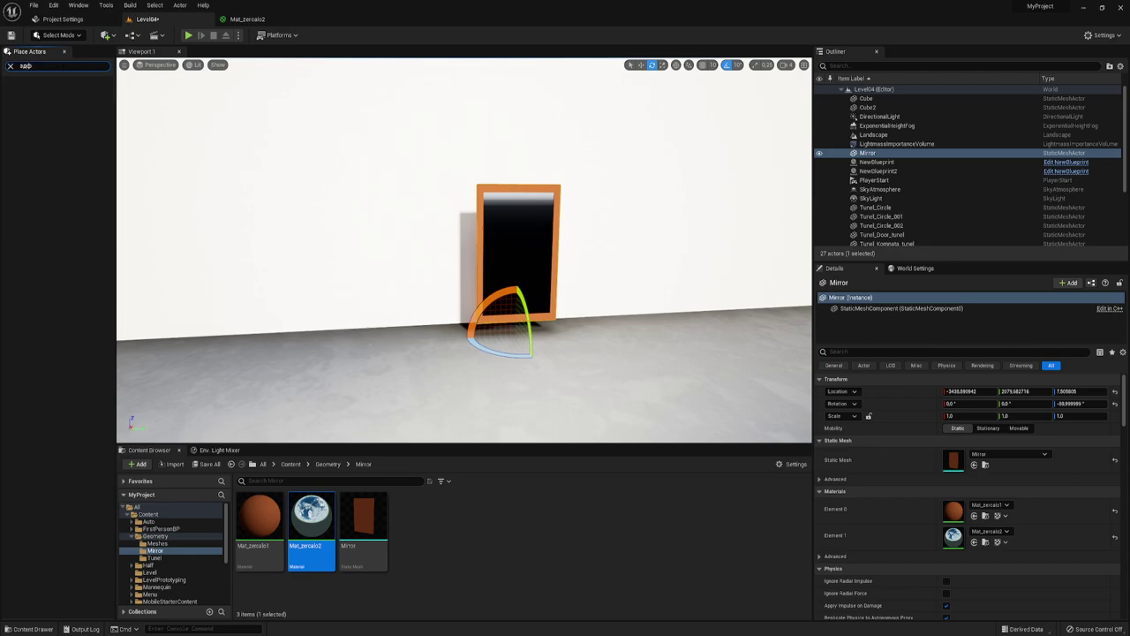
pyautogui.write('la')
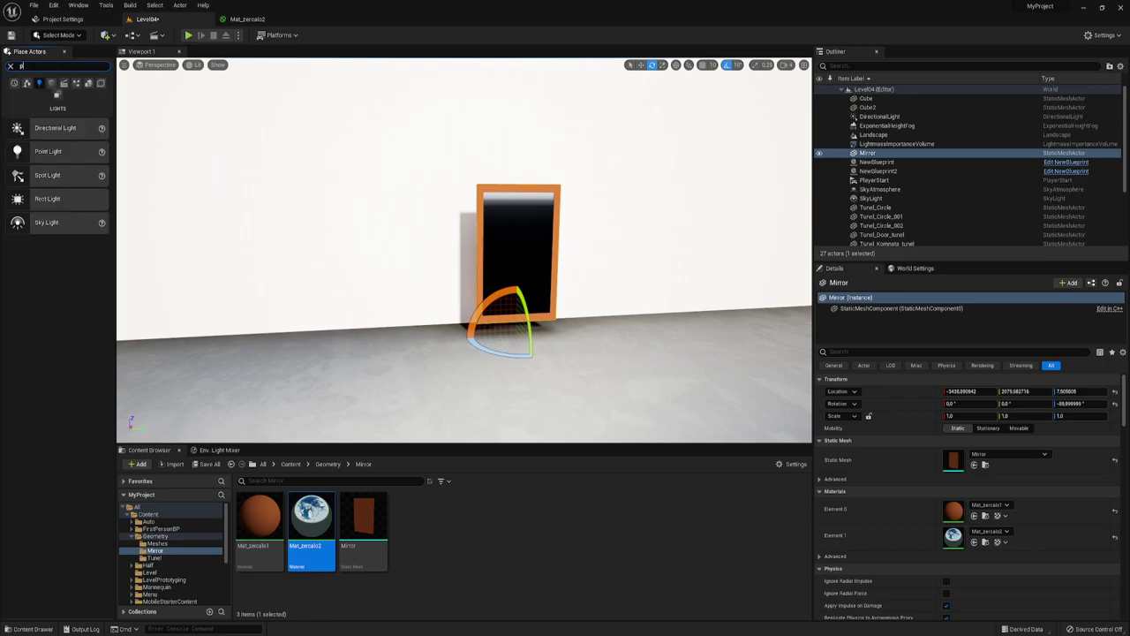
pyautogui.moveTo(59, 135); pyautogui.dragTo(523, 251)
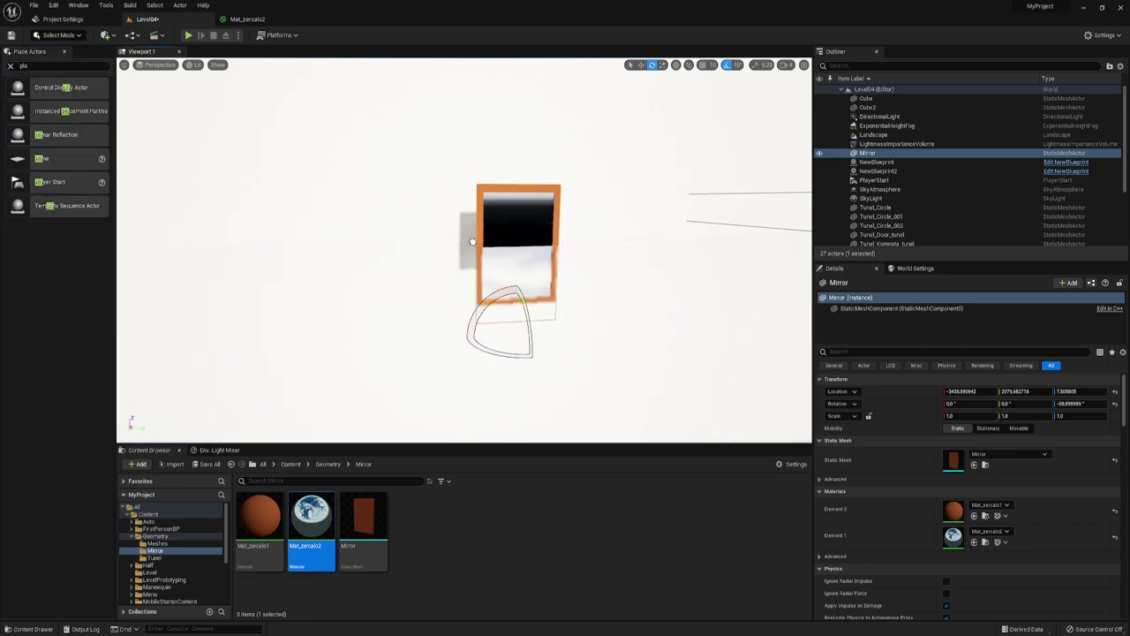
pyautogui.moveTo(523, 251); pyautogui.dragTo(495, 265, button='right')
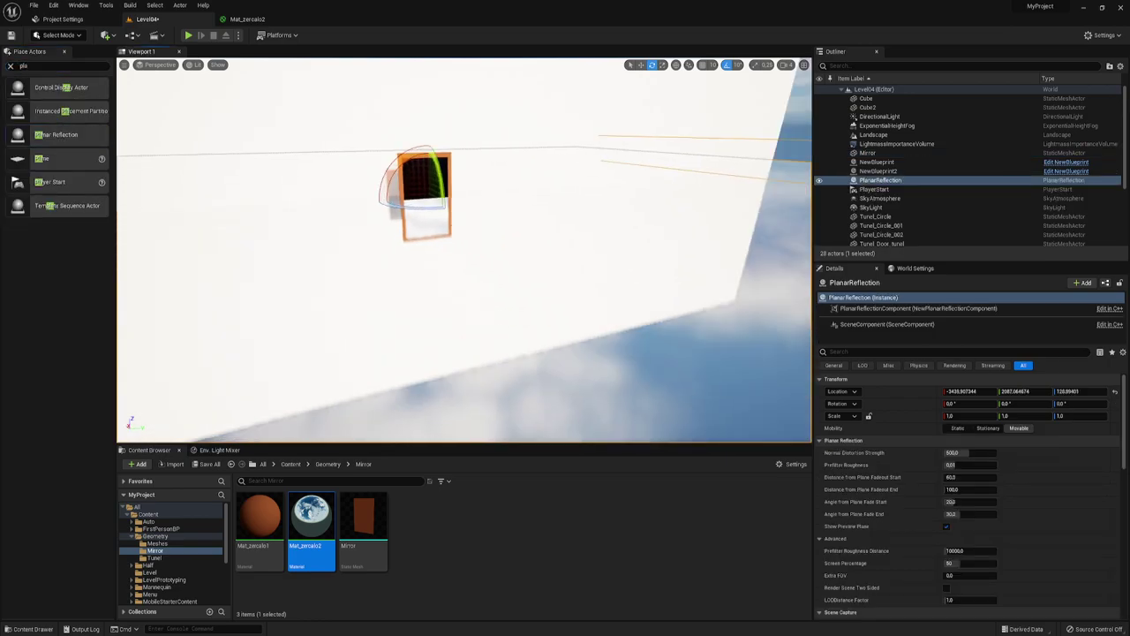
pyautogui.moveTo(546, 180); pyautogui.dragTo(545, 180, button='right')
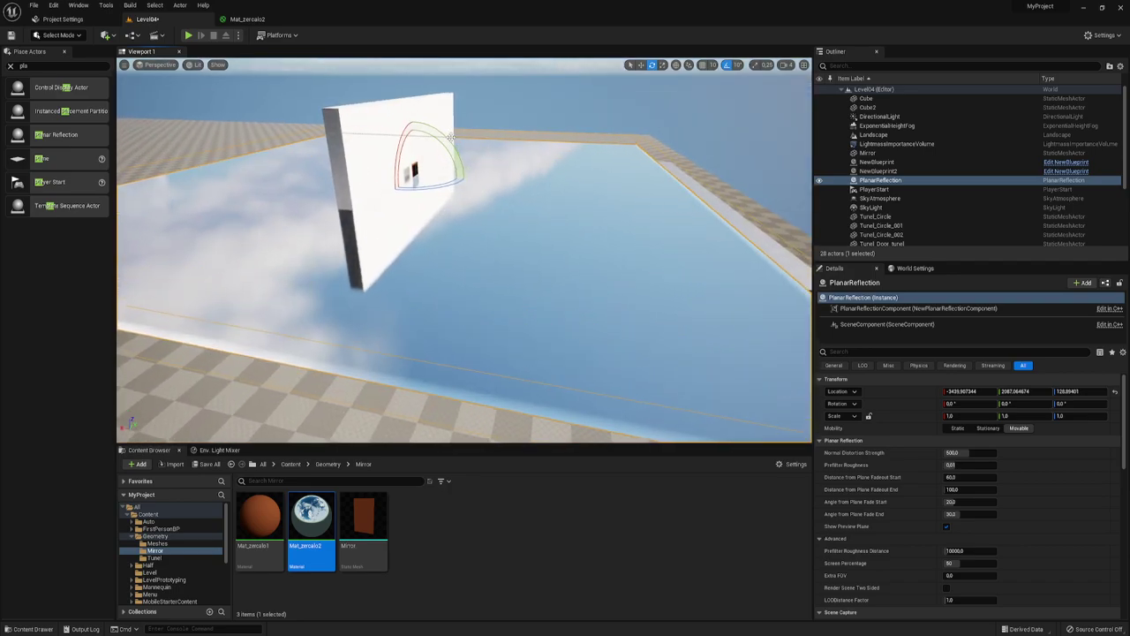
pyautogui.moveTo(451, 137); pyautogui.dragTo(469, 181)
pyautogui.moveTo(486, 228)
pyautogui.mouseDown(button='right')
pyautogui.moveTo(569, 301)
pyautogui.moveTo(522, 233)
pyautogui.mouseUp(button='right')
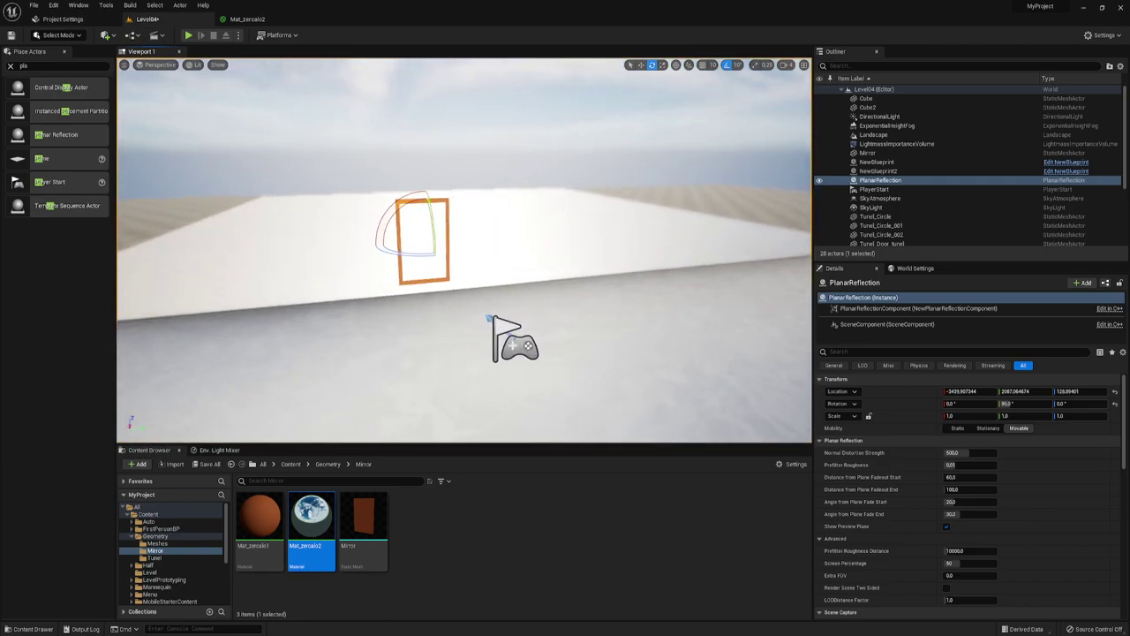
# - Narrow the planar reflection along Y and X and nudge it sideways onto the mirror
pyautogui.press('w')
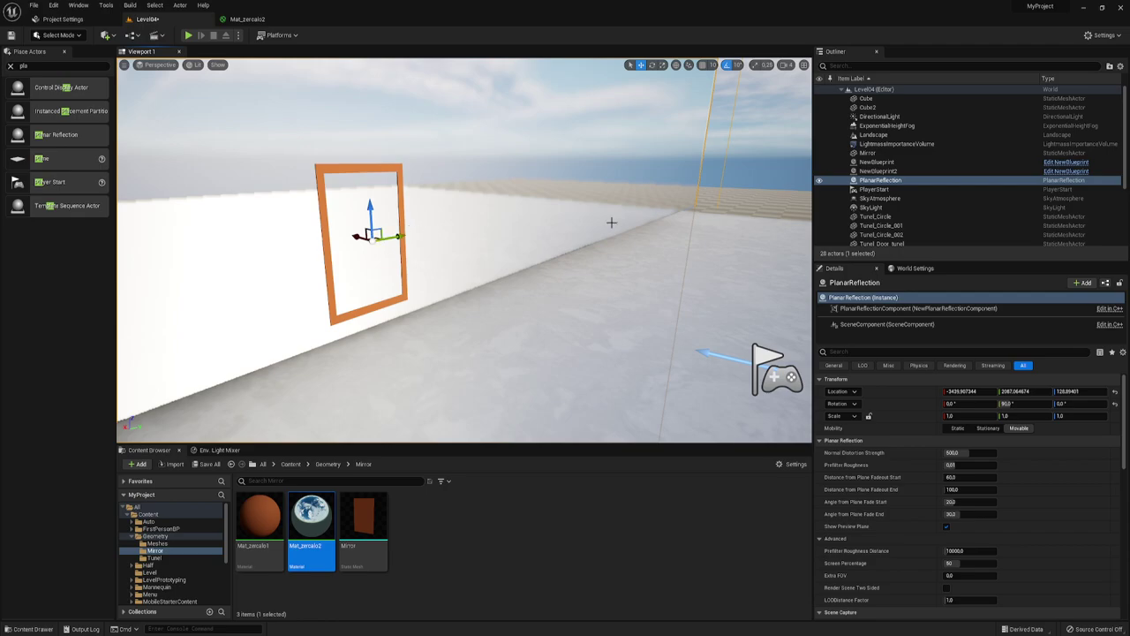
pyautogui.press('f')
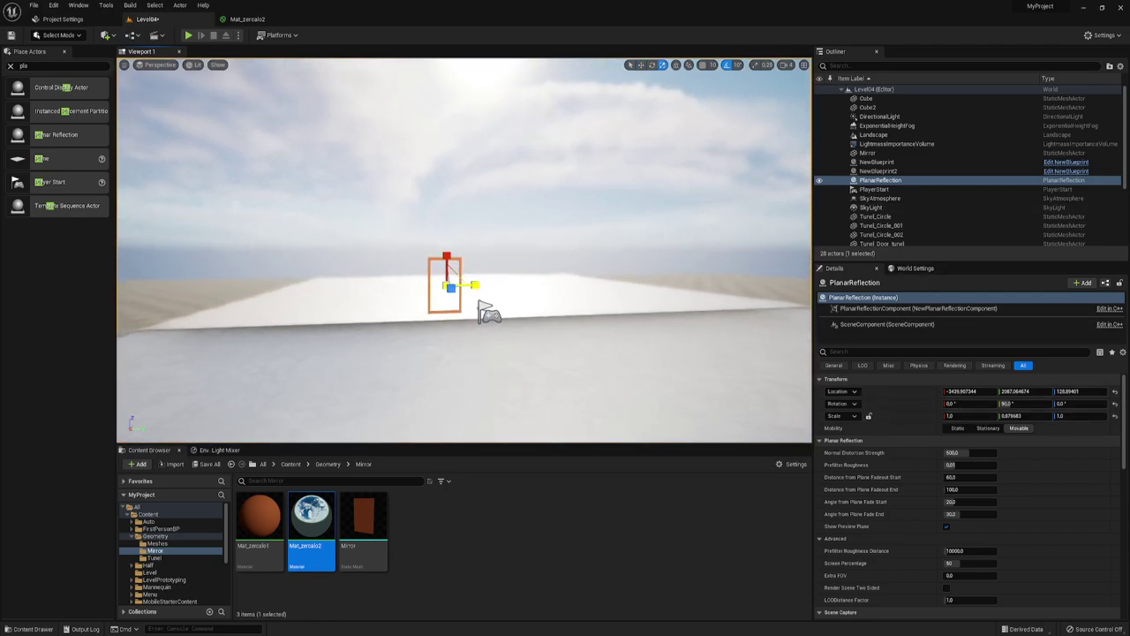
pyautogui.moveTo(1024, 415)
pyautogui.mouseDown()
pyautogui.moveTo(980, 415)
pyautogui.moveTo(1007, 416)
pyautogui.mouseUp()
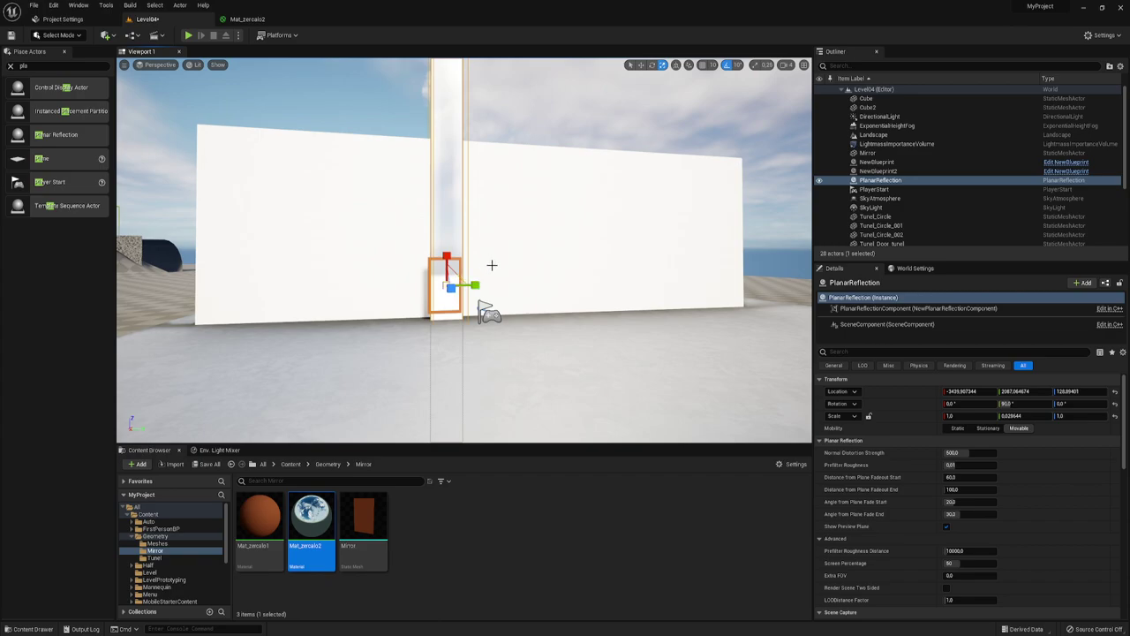
pyautogui.press('f')
pyautogui.press('w')
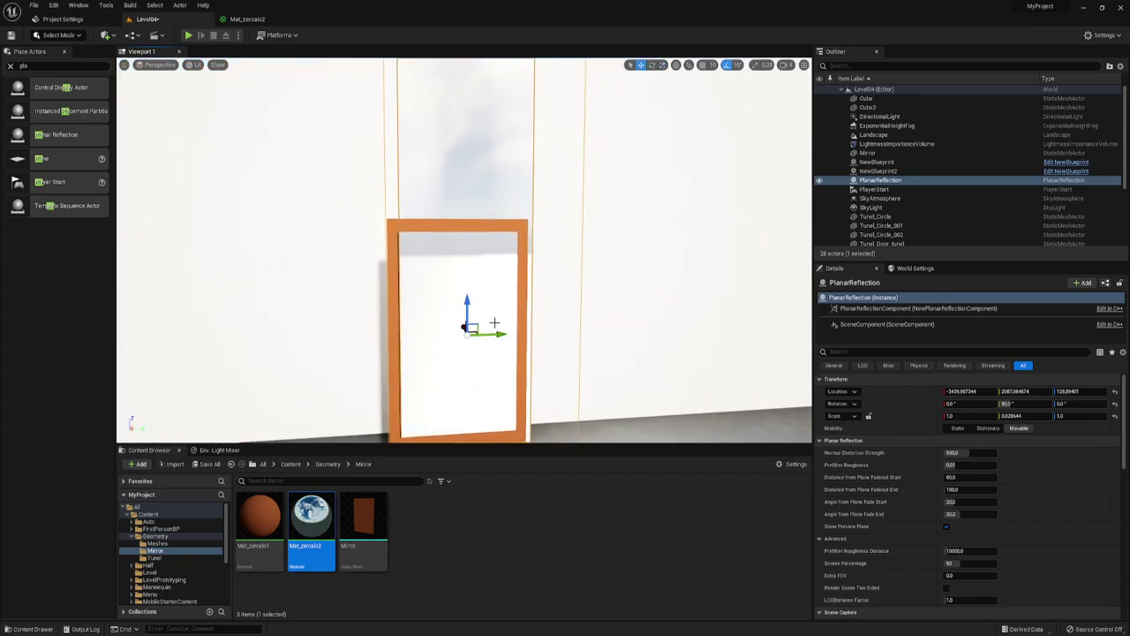
pyautogui.moveTo(499, 334); pyautogui.dragTo(488, 327)
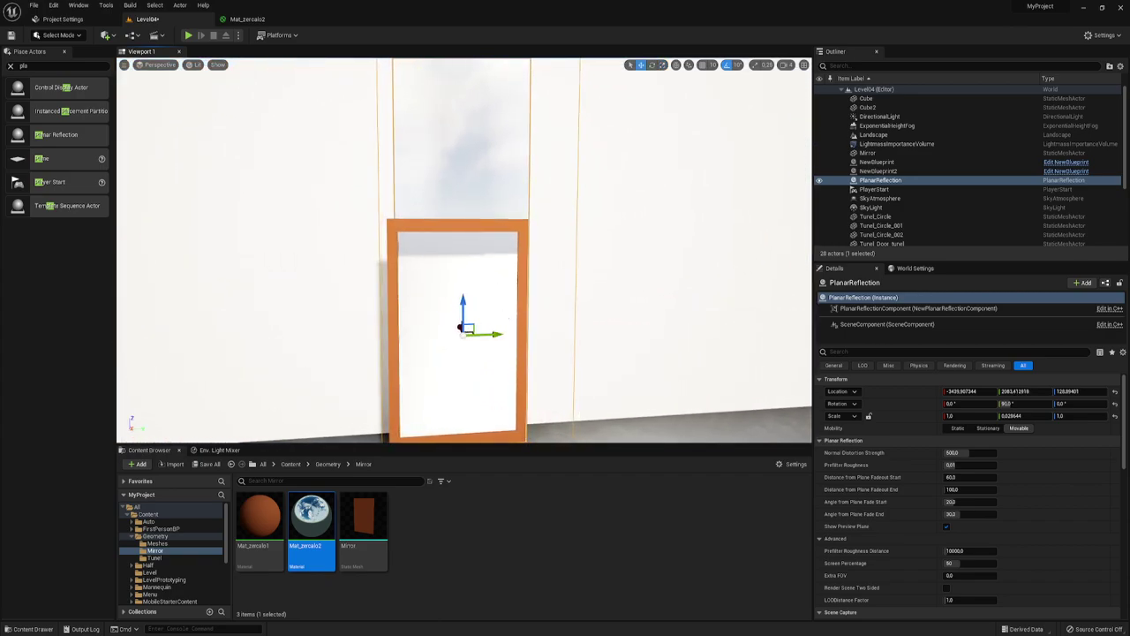
pyautogui.press('r')
pyautogui.moveTo(455, 297); pyautogui.dragTo(492, 303)
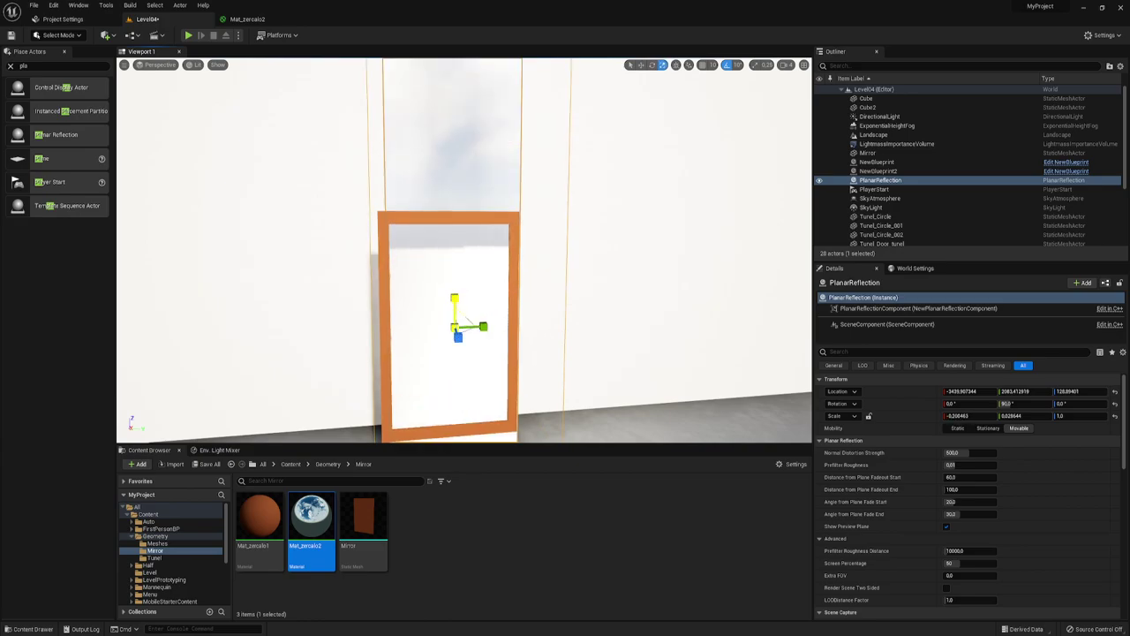
# - Shrink the planar reflection to mirror size and slide it onto the mirror's glass
pyautogui.press('s')
pyautogui.moveTo(492, 303); pyautogui.dragTo(492, 303, button='right')
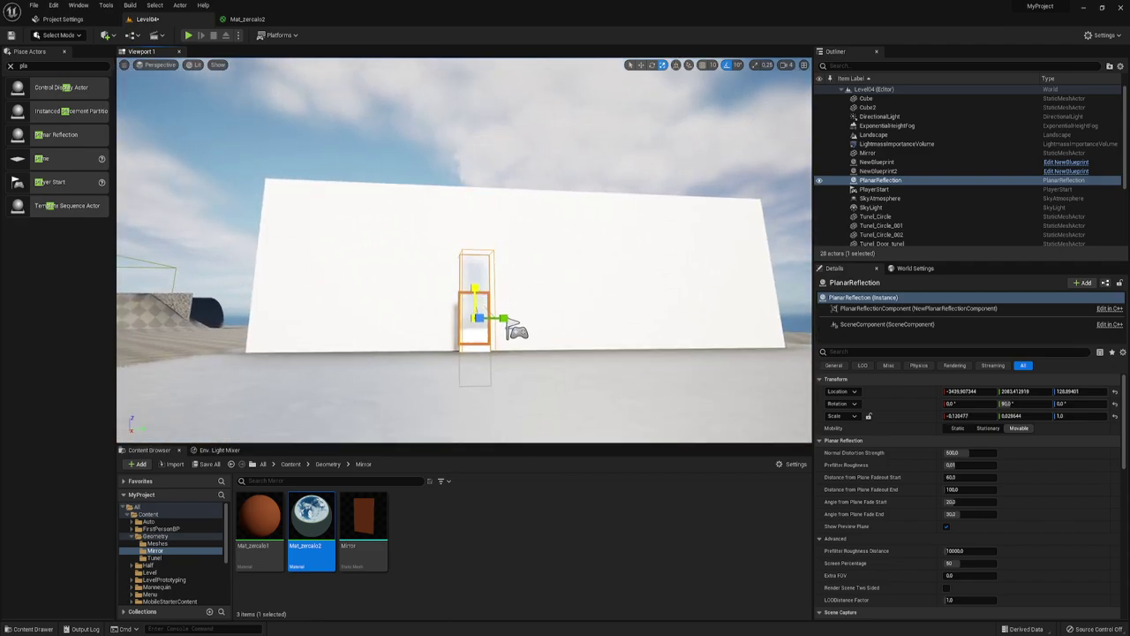
pyautogui.moveTo(475, 289)
pyautogui.mouseDown()
pyautogui.moveTo(475, 310)
pyautogui.moveTo(476, 299)
pyautogui.mouseUp()
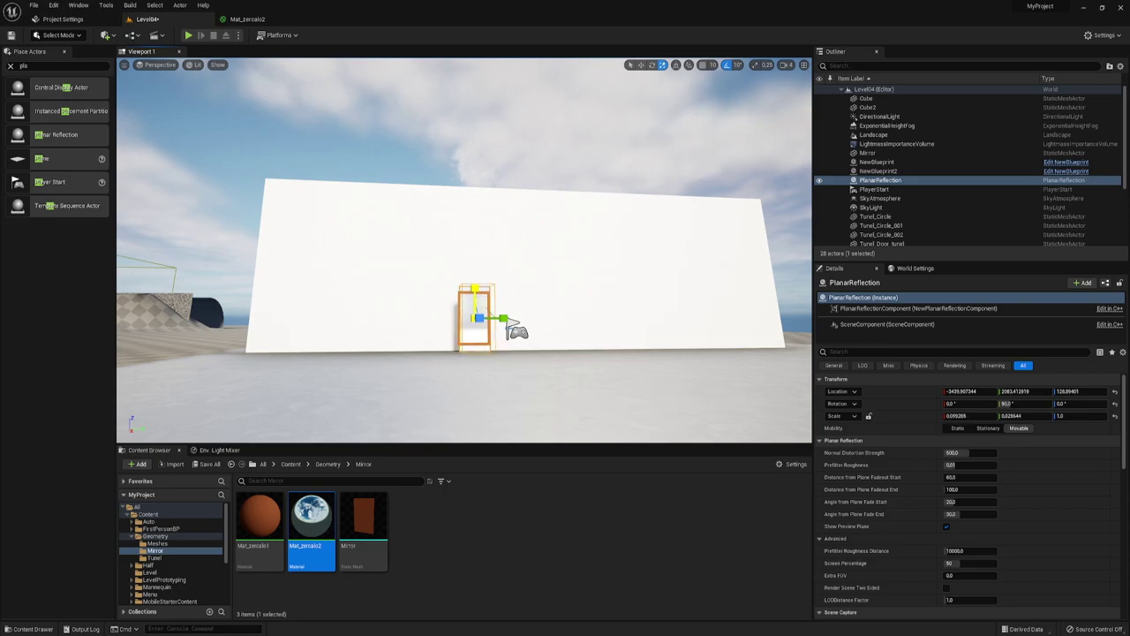
pyautogui.press('f')
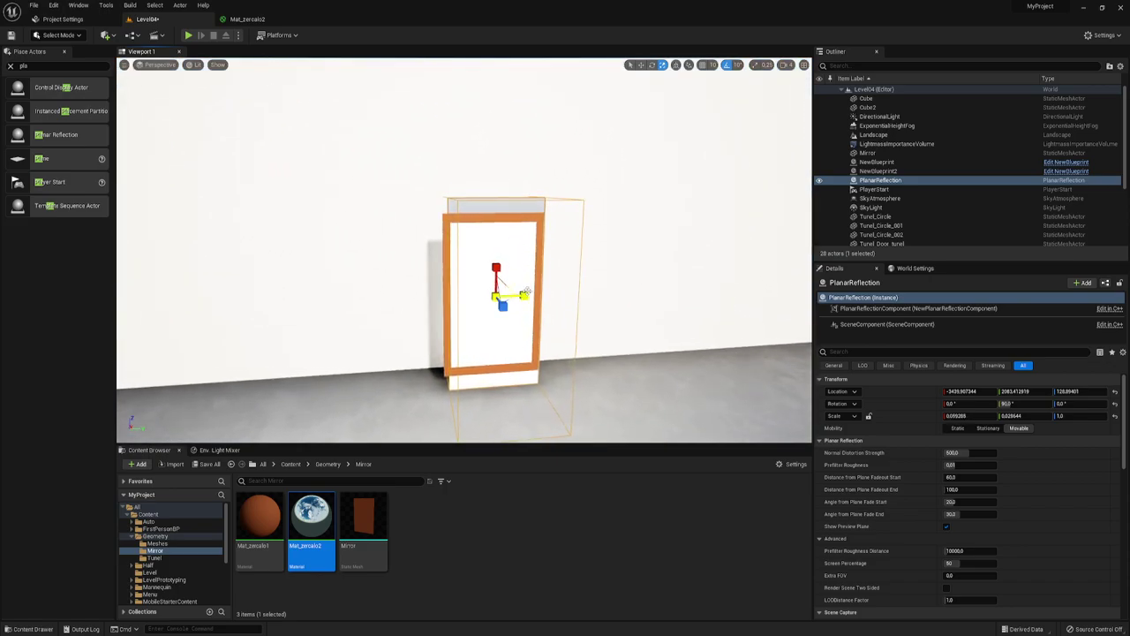
pyautogui.press('w')
pyautogui.moveTo(524, 291)
pyautogui.keyDown('alt'); pyautogui.mouseDown()
pyautogui.moveTo(470, 282)
pyautogui.moveTo(409, 246)
pyautogui.moveTo(475, 282)
pyautogui.mouseUp(); pyautogui.keyUp('alt')
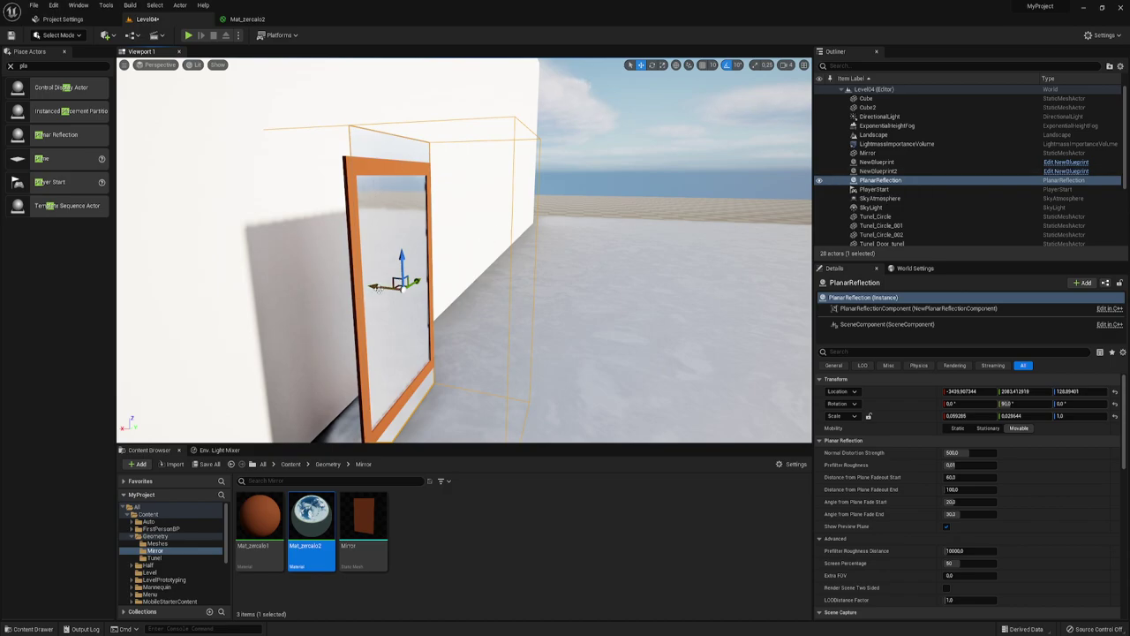
pyautogui.moveTo(378, 288); pyautogui.dragTo(378, 287)
pyautogui.moveTo(382, 289); pyautogui.dragTo(382, 290, button='right')
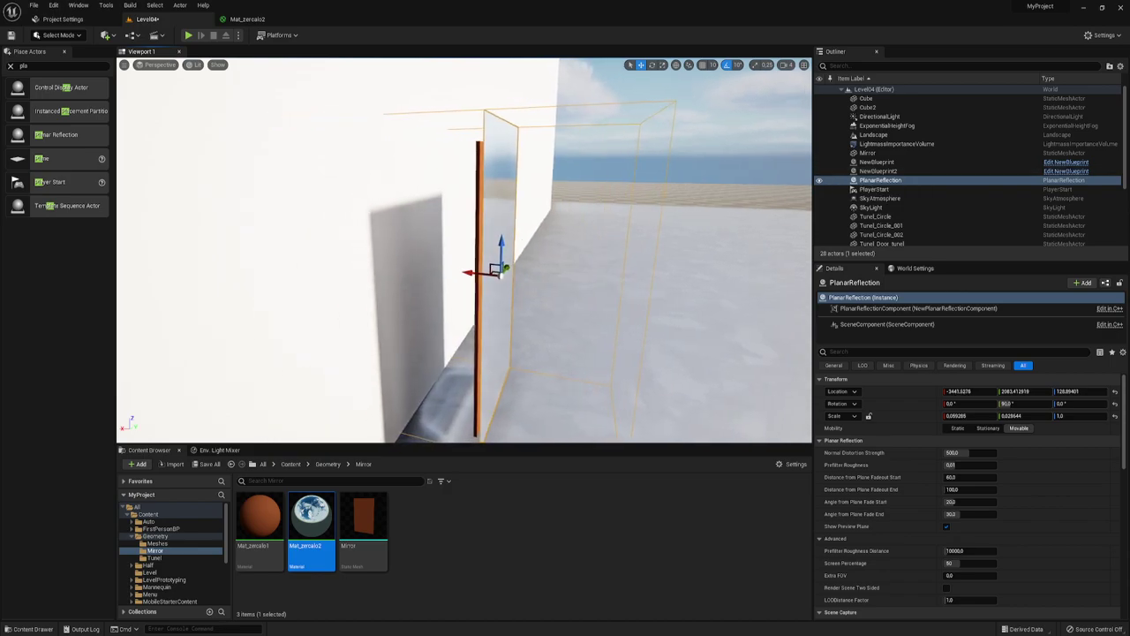
pyautogui.press('f')
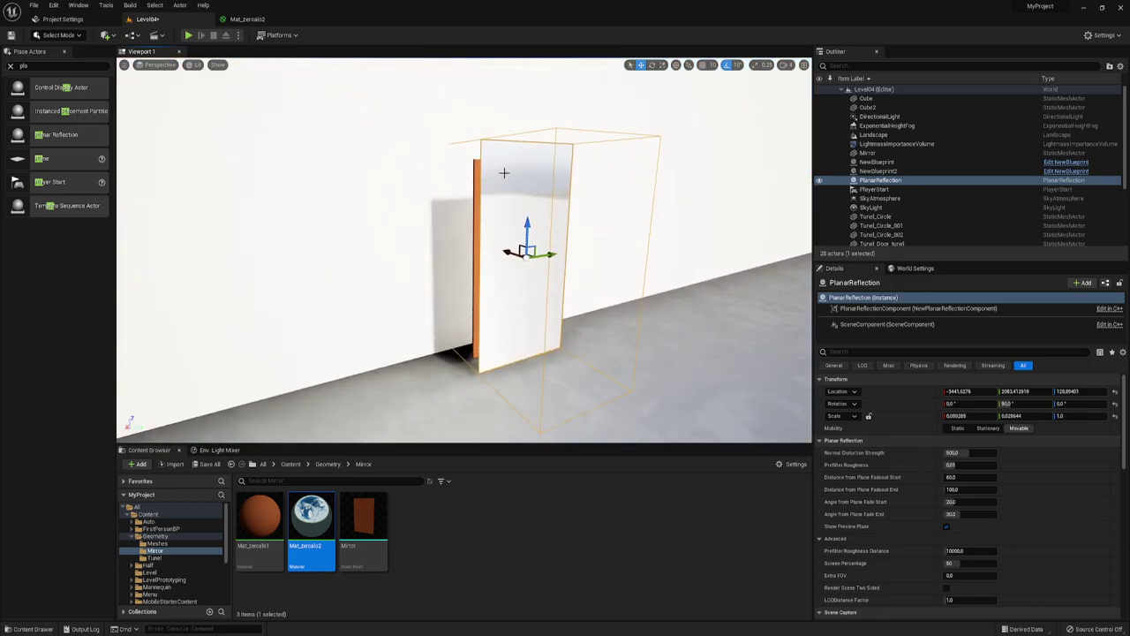
pyautogui.moveTo(558, 242); pyautogui.dragTo(558, 243, button='right')
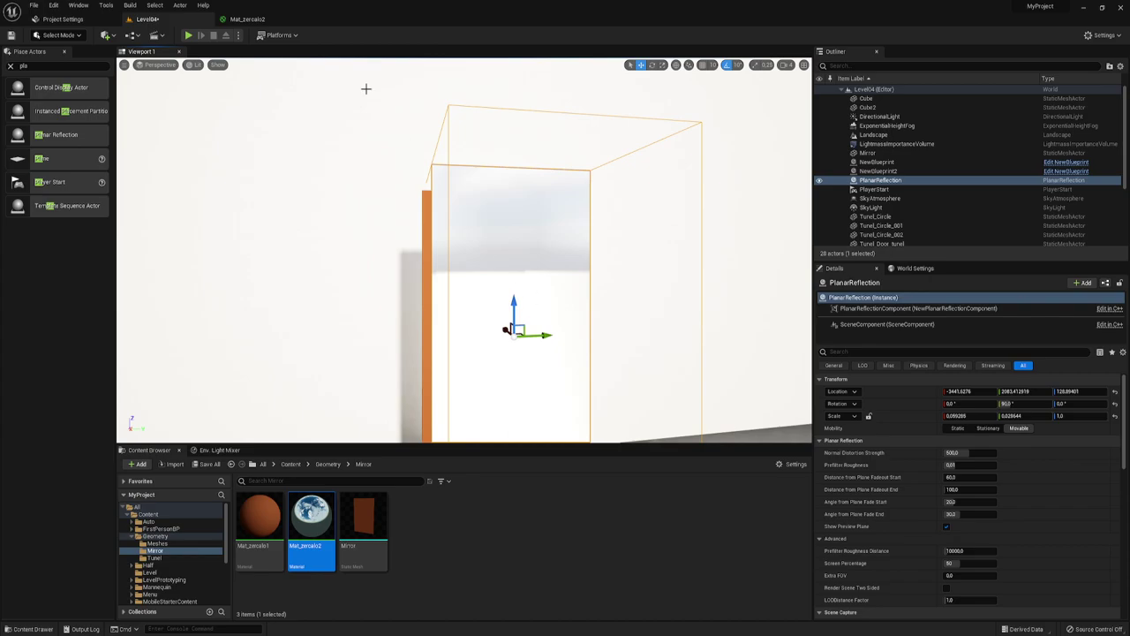
pyautogui.click(252, 17)
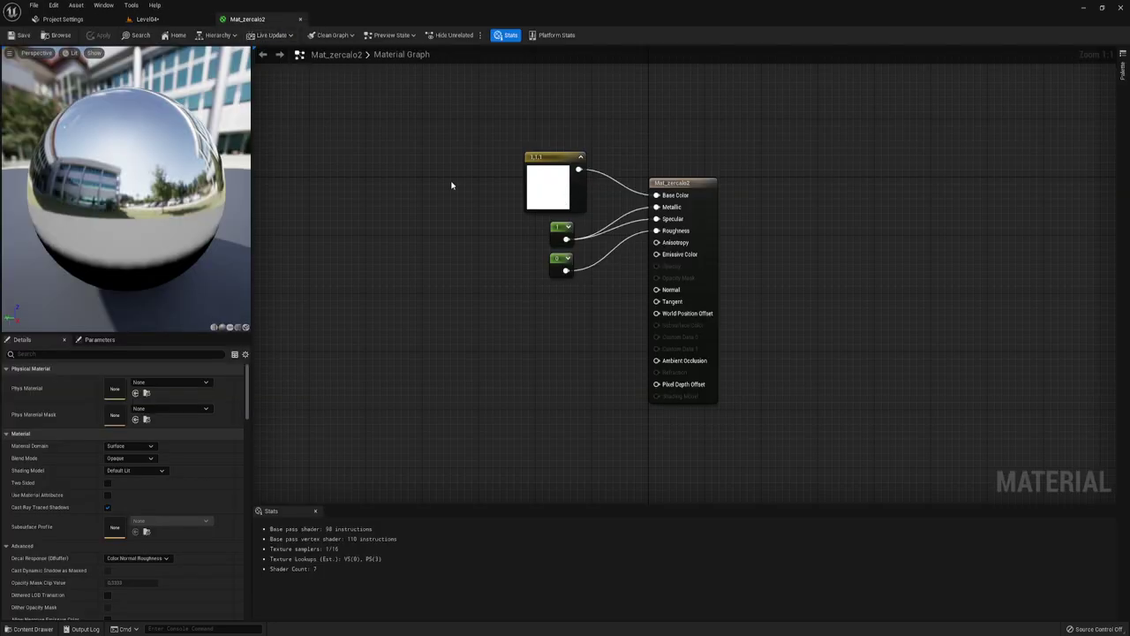
pyautogui.click(175, 18)
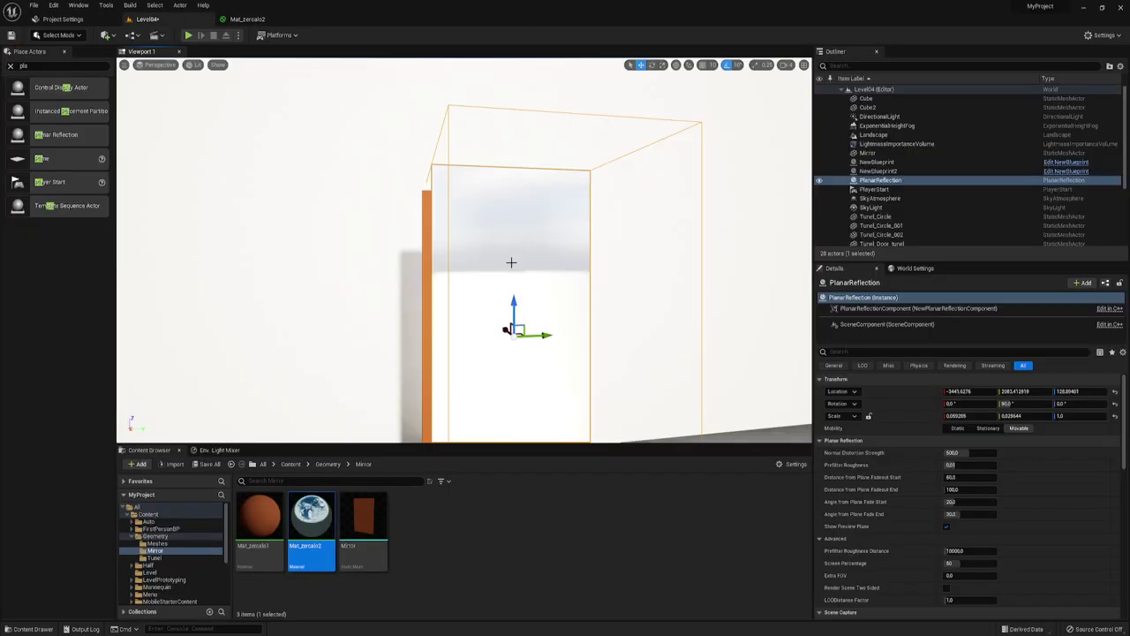
pyautogui.moveTo(645, 243); pyautogui.dragTo(591, 231, button='right')
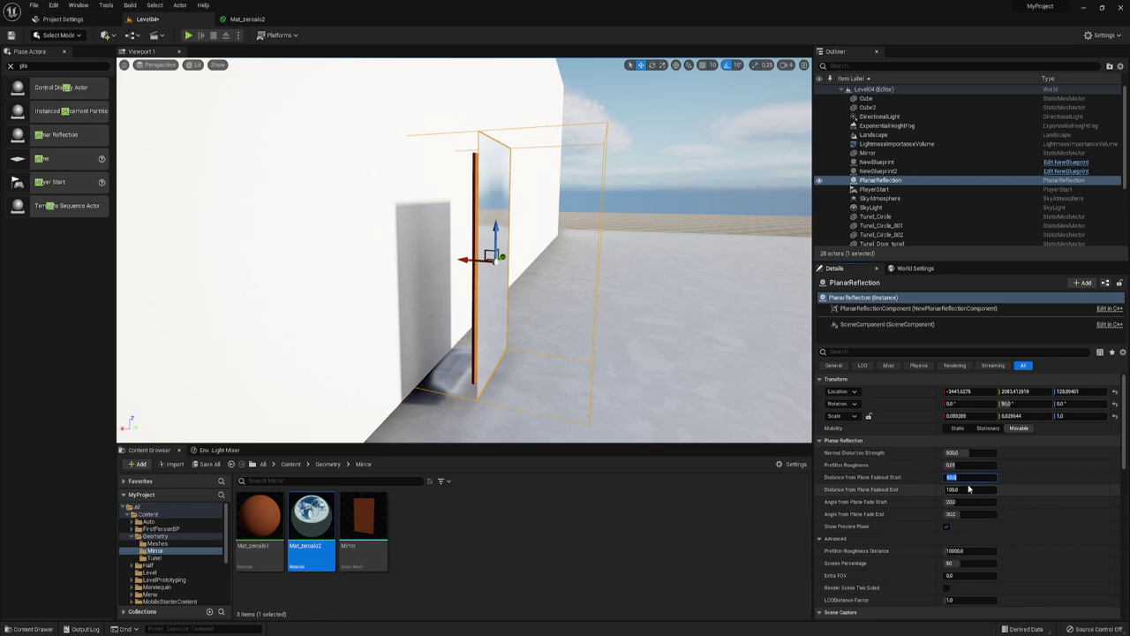
# - Lower Distance from Plane Fadeout Start to 0 and view the mirror edge-on beside the wall
pyautogui.moveTo(952, 514); pyautogui.dragTo(941, 514)
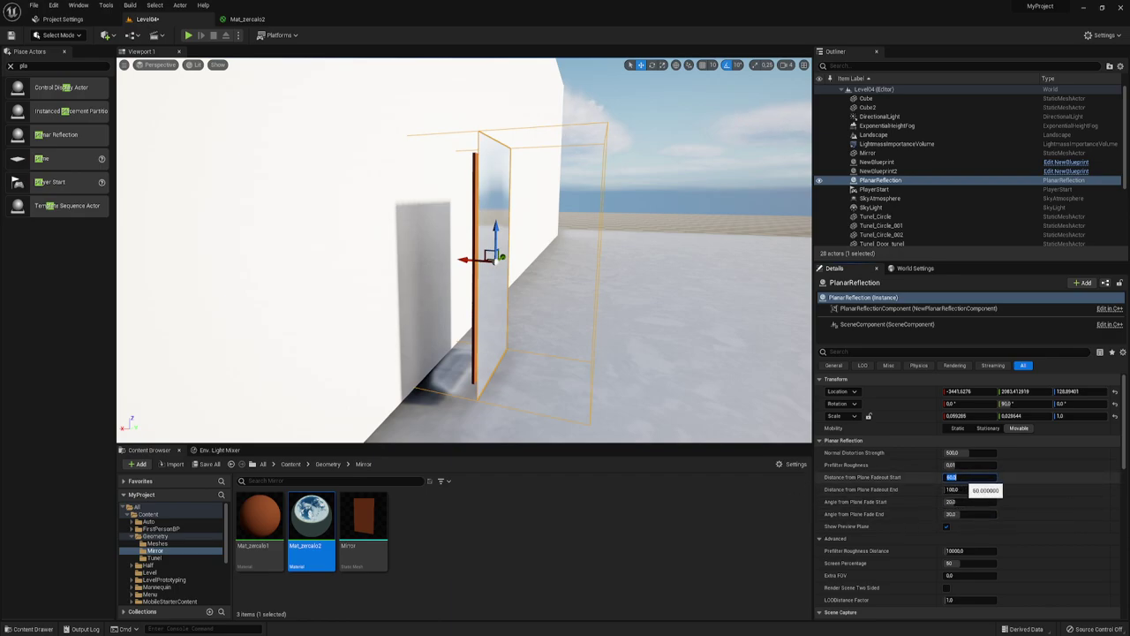
pyautogui.write('0')
pyautogui.click(962, 489)
pyautogui.write('20')
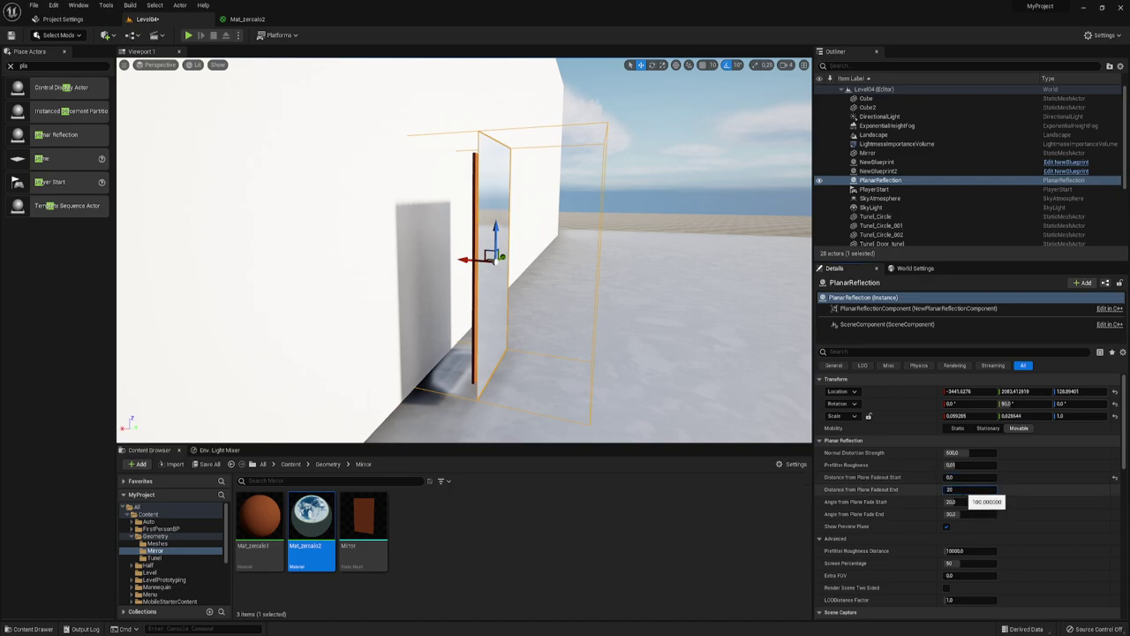
pyautogui.press('Return')
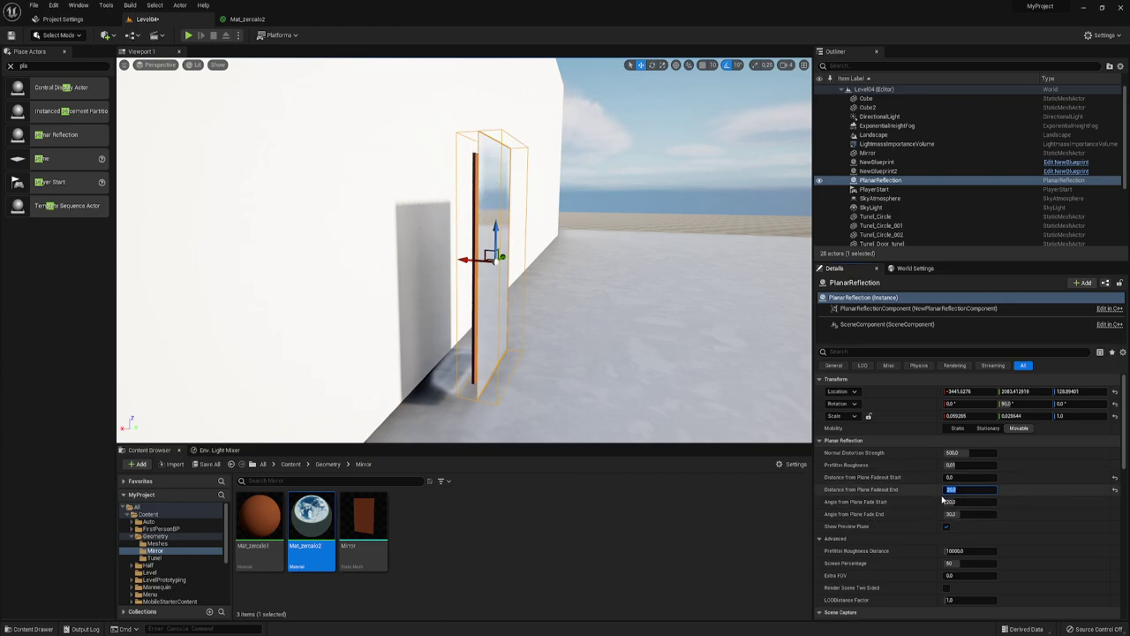
pyautogui.moveTo(530, 265)
pyautogui.mouseDown(button='right')
pyautogui.moveTo(609, 265)
pyautogui.moveTo(565, 256)
pyautogui.mouseUp(button='right')
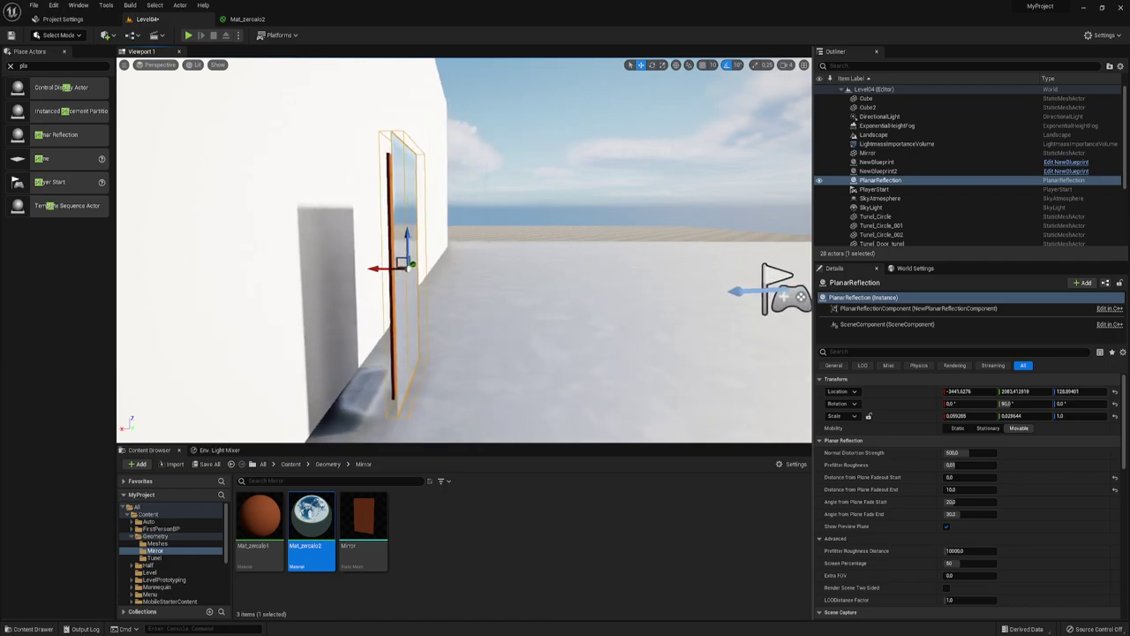
pyautogui.moveTo(565, 256); pyautogui.dragTo(535, 279, button='right')
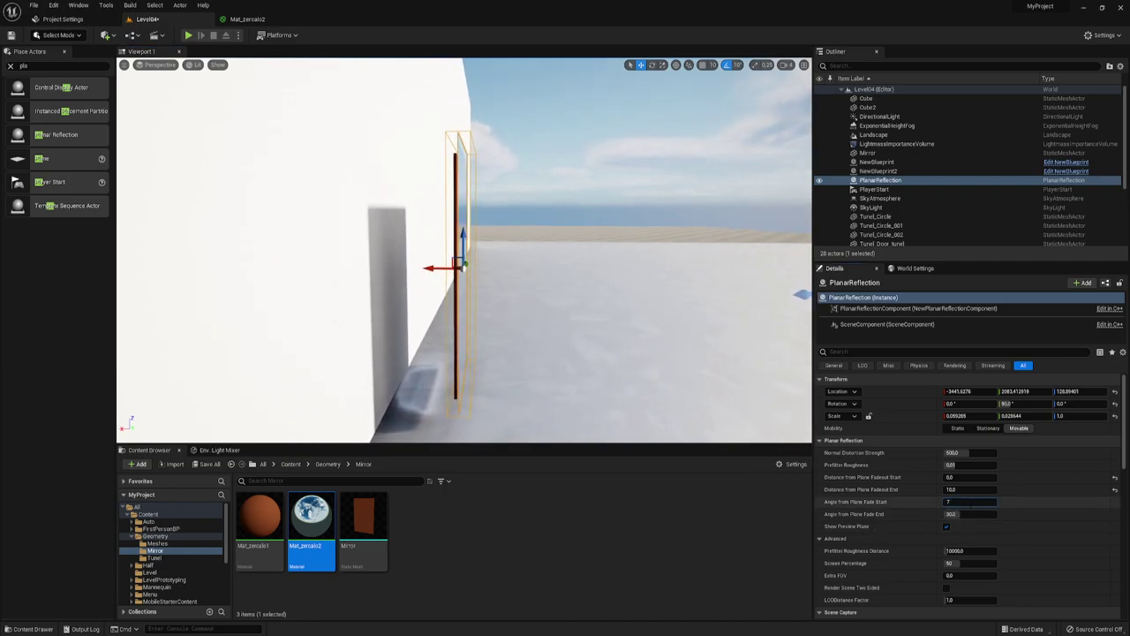
# - Enter 7.0 for Fadeout End and reset Angle from Plane Fade Start to its default 20
pyautogui.click(969, 492)
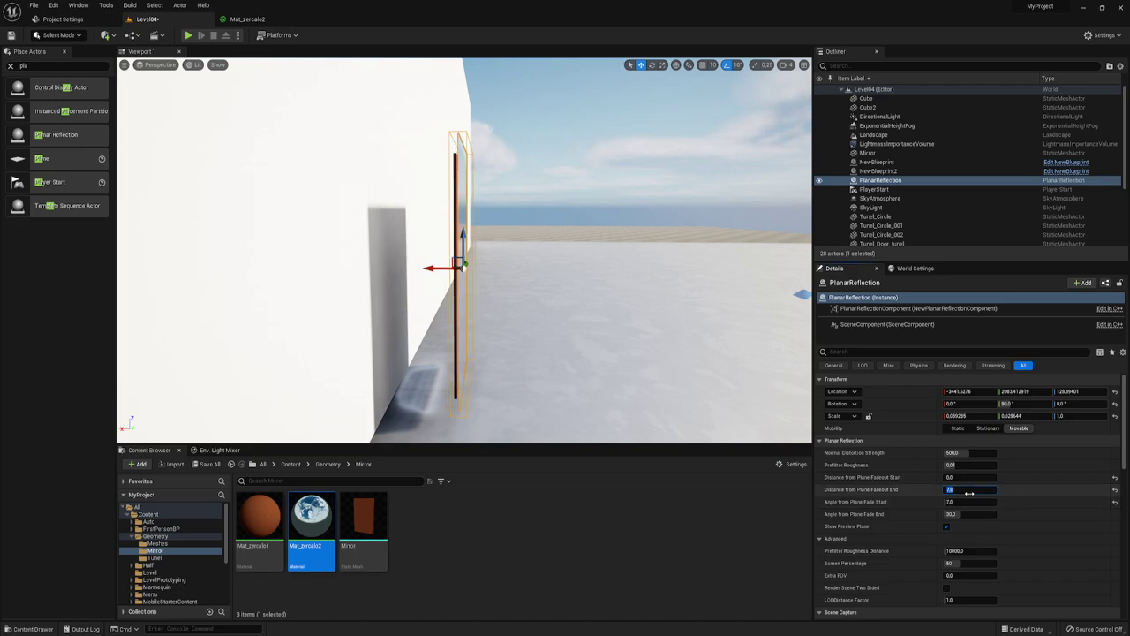
pyautogui.click(1115, 502)
pyautogui.moveTo(446, 310); pyautogui.dragTo(415, 310, button='right')
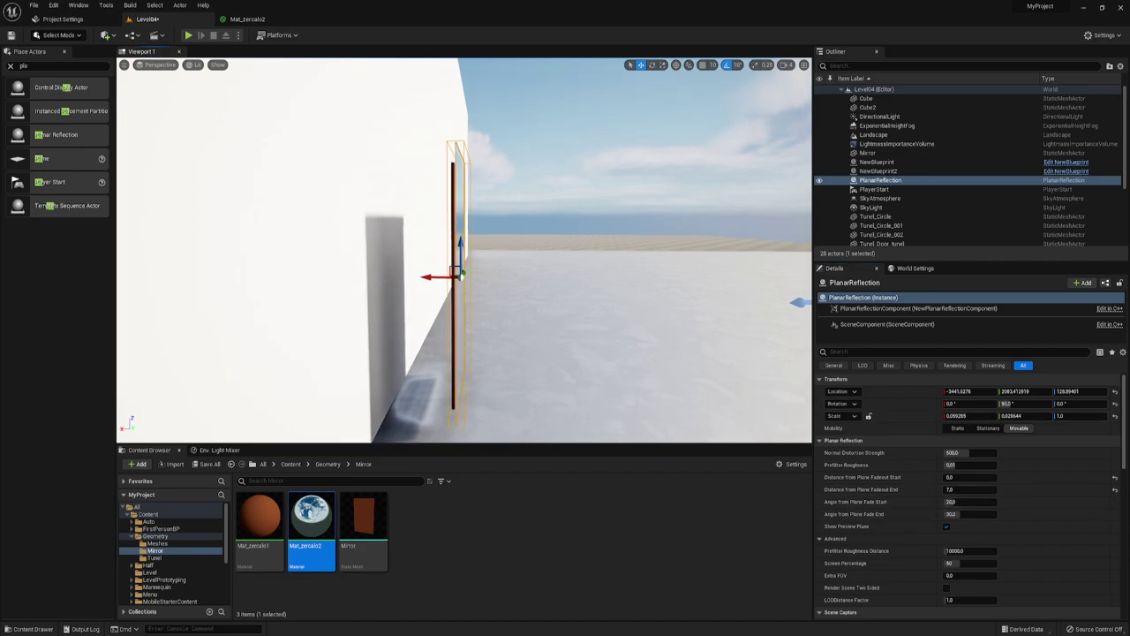
pyautogui.moveTo(519, 174); pyautogui.dragTo(520, 174, button='right')
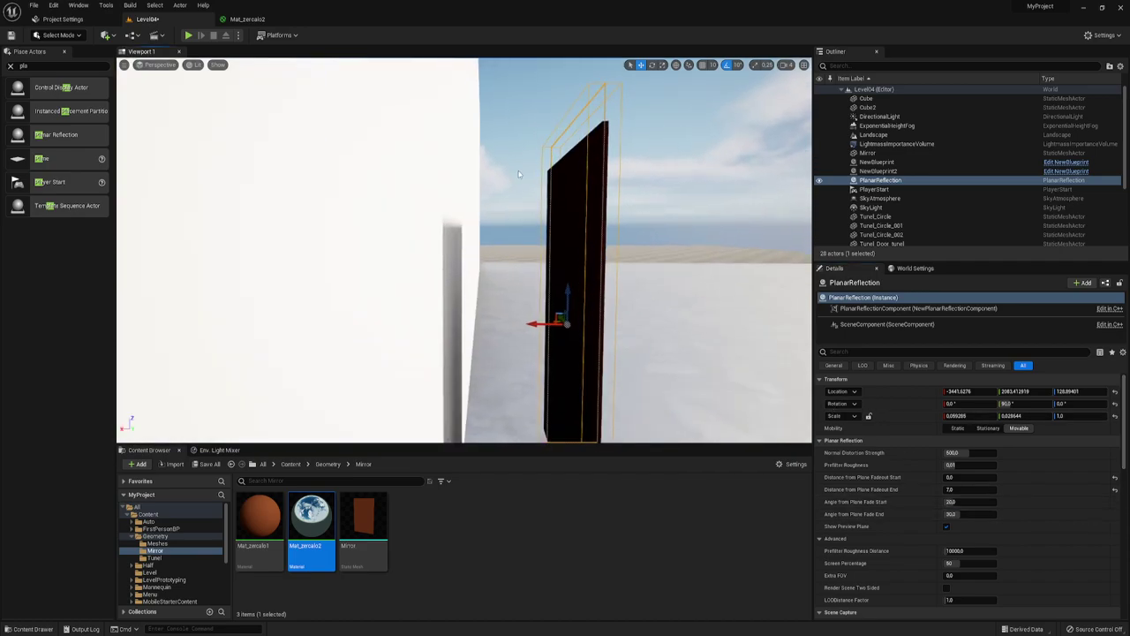
pyautogui.moveTo(464, 250); pyautogui.dragTo(442, 250, button='right')
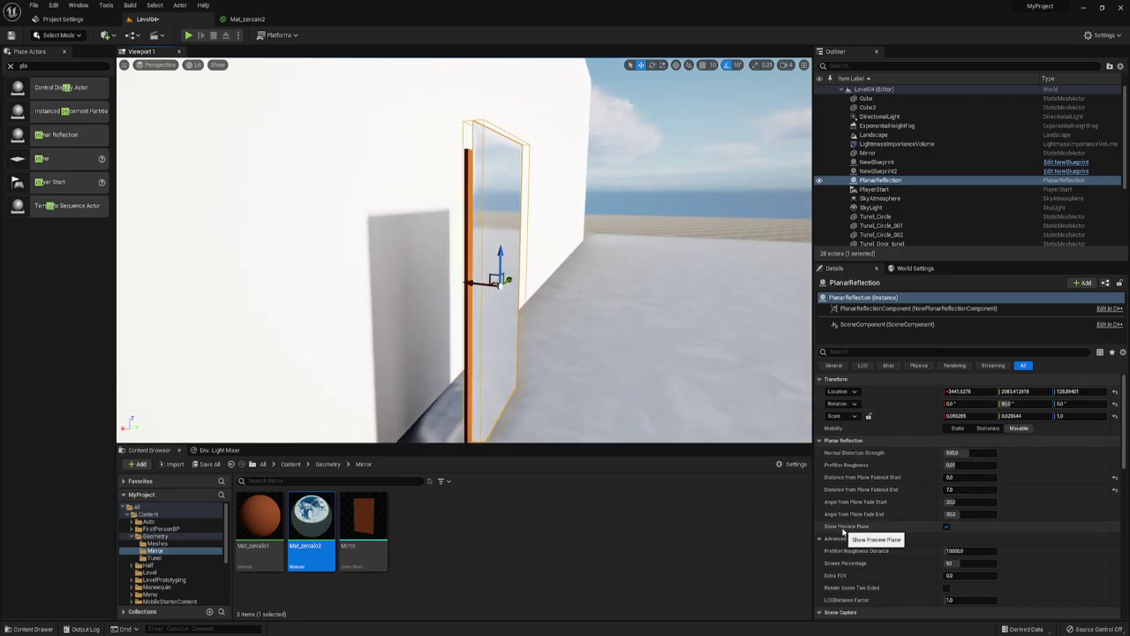
pyautogui.click(946, 526)
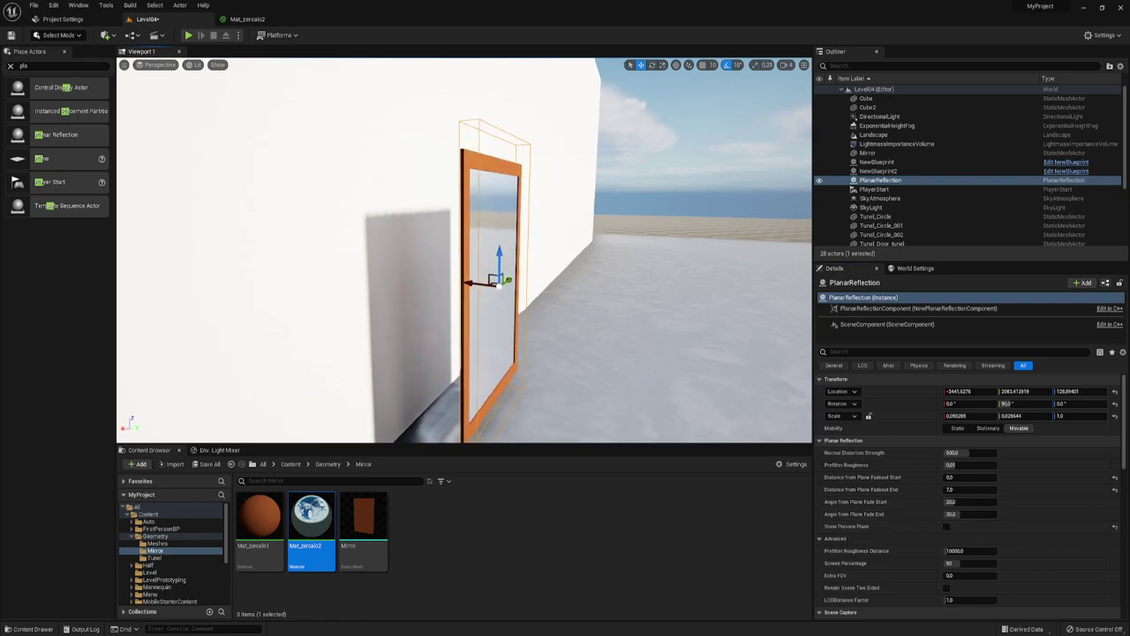
pyautogui.moveTo(463, 250); pyautogui.dragTo(464, 250, button='right')
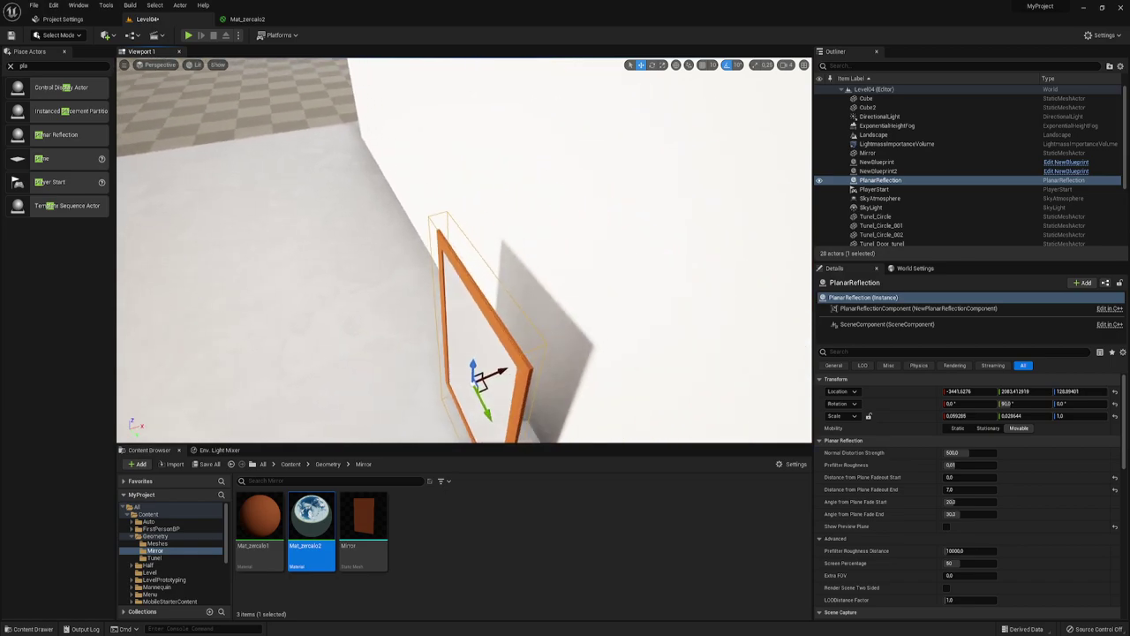
pyautogui.moveTo(535, 243); pyautogui.dragTo(518, 272, button='right')
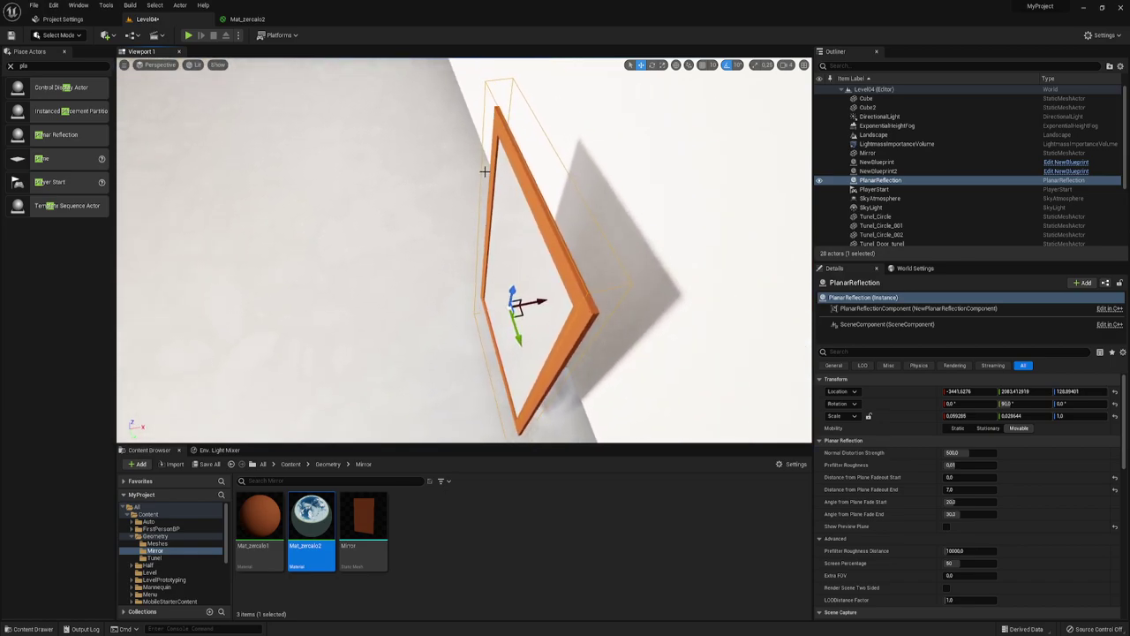
pyautogui.moveTo(516, 200); pyautogui.dragTo(515, 200, button='right')
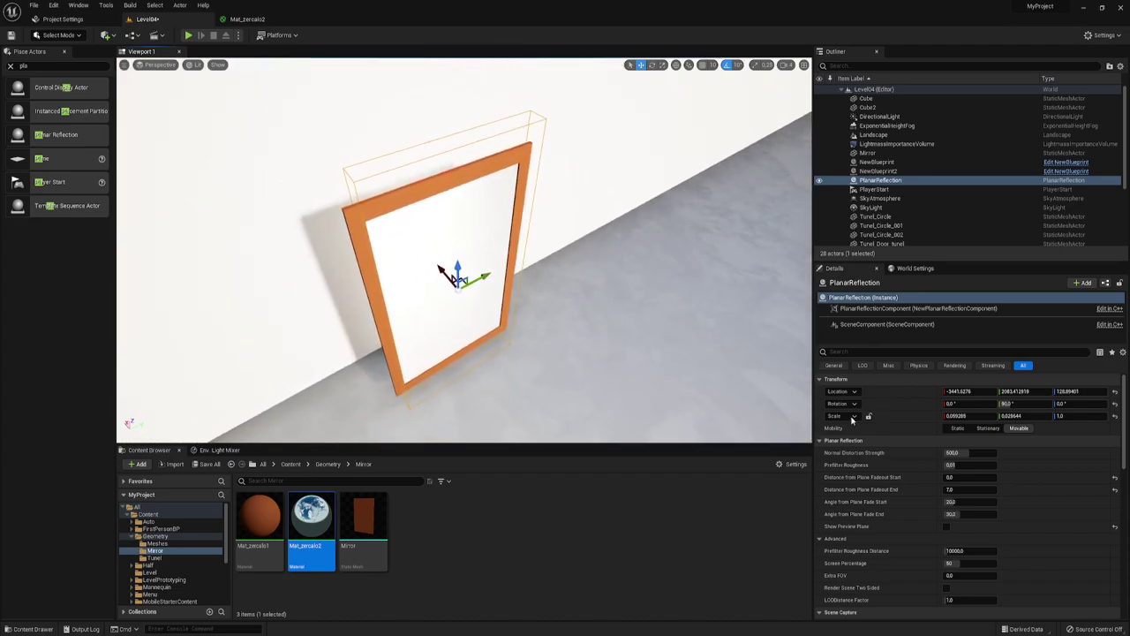
pyautogui.click(947, 526)
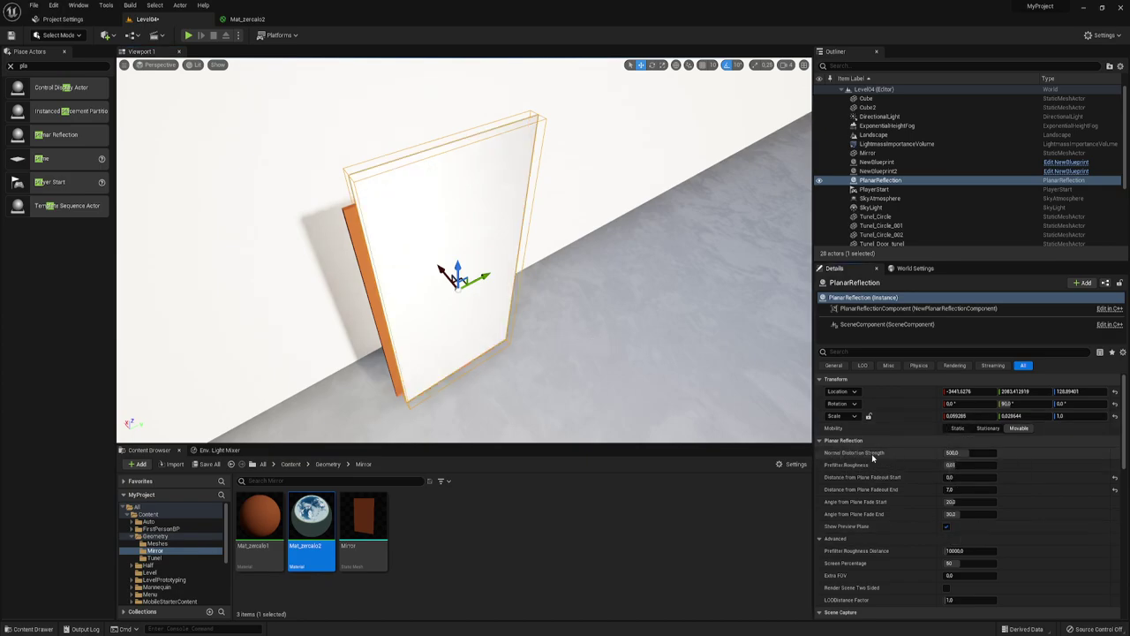
# - Set Normal Distortion Strength and Prefilter Roughness to 0.0, leaving Angle from Plane Fade Start unchanged
pyautogui.click(980, 454)
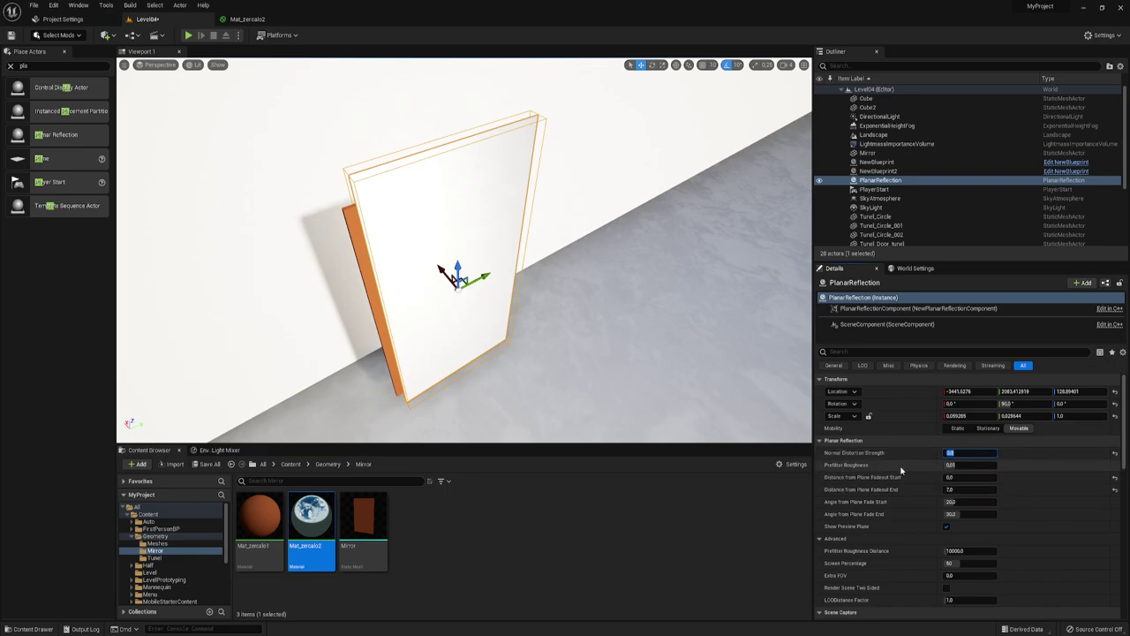
pyautogui.click(967, 465)
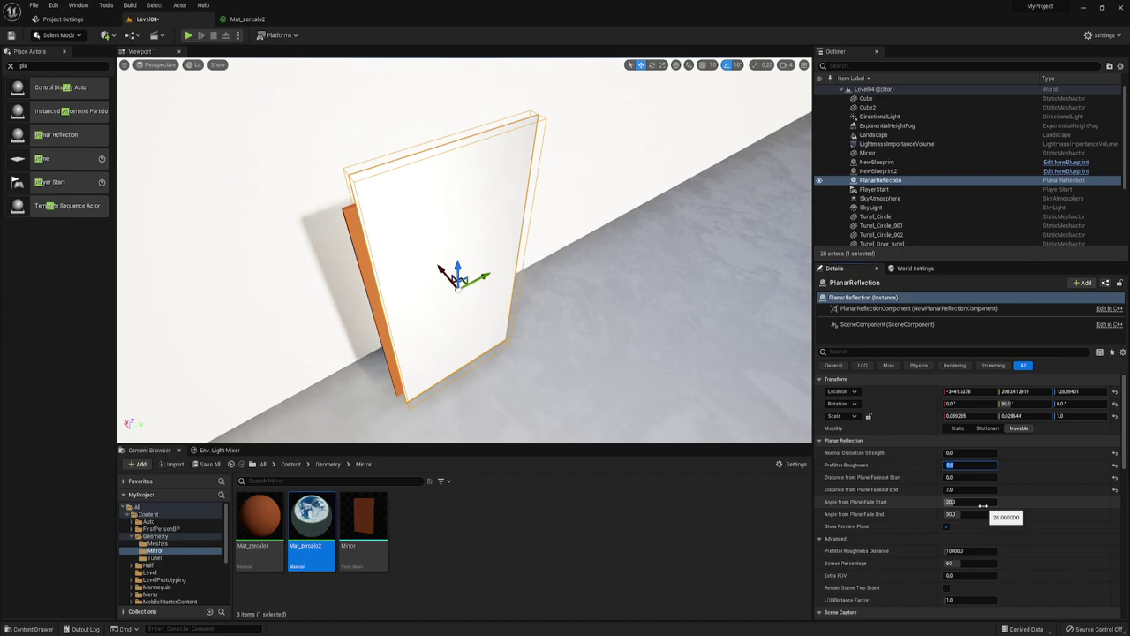
pyautogui.click(954, 502)
pyautogui.press('Return')
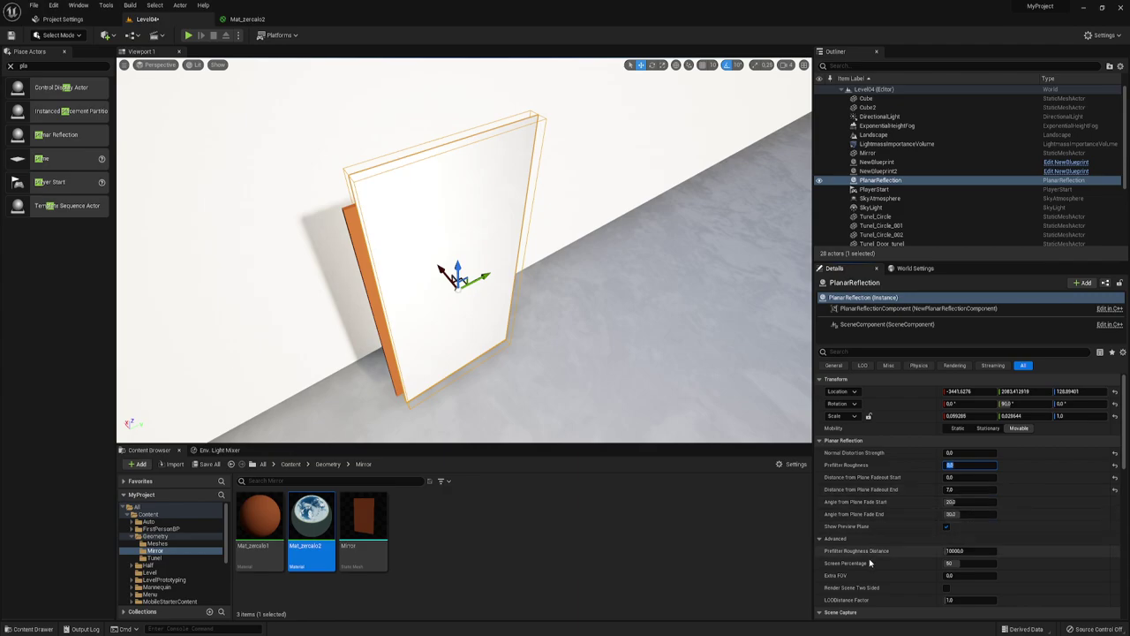
# - Set the Advanced Screen Percentage to 100 and orbit around to inspect the mirror
pyautogui.scroll(-3, 885, 512)
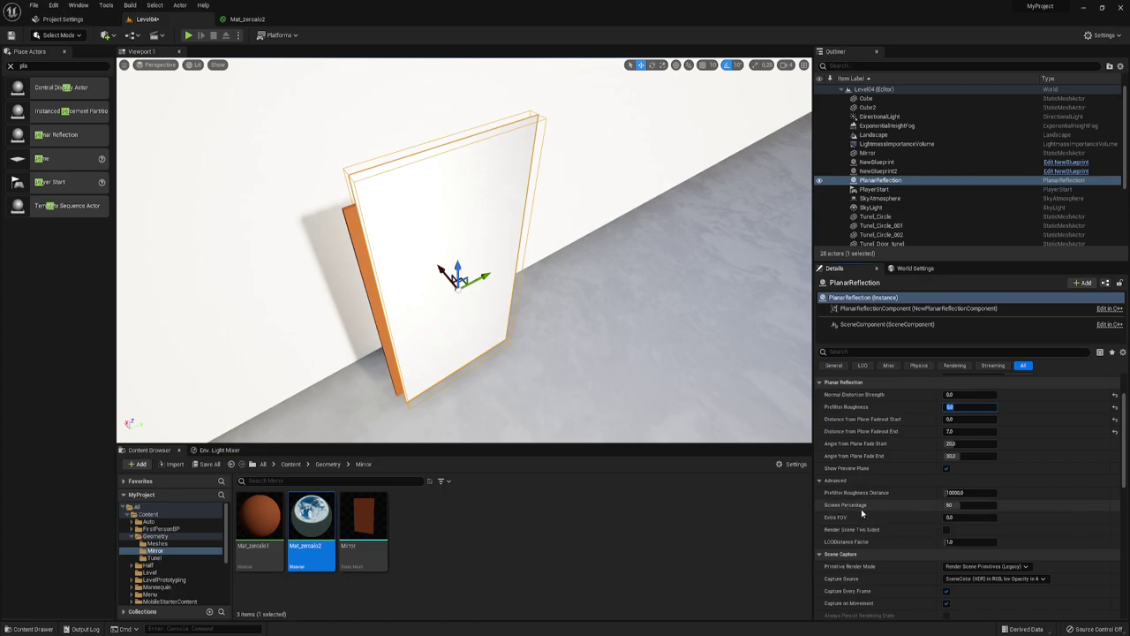
pyautogui.click(970, 505)
pyautogui.write('100')
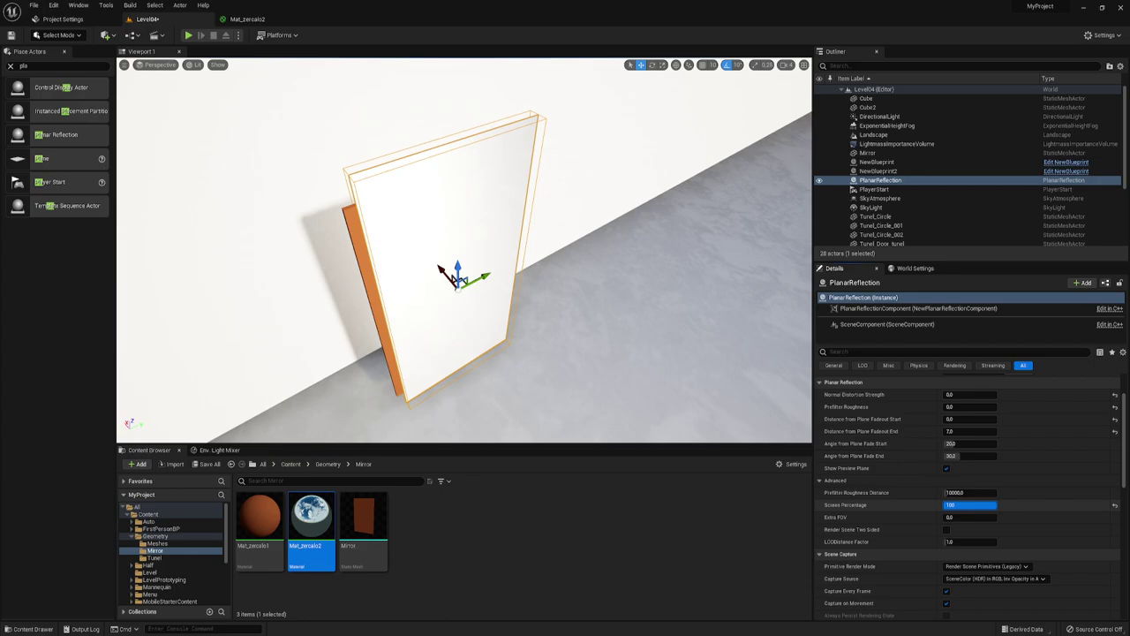
pyautogui.click(970, 505)
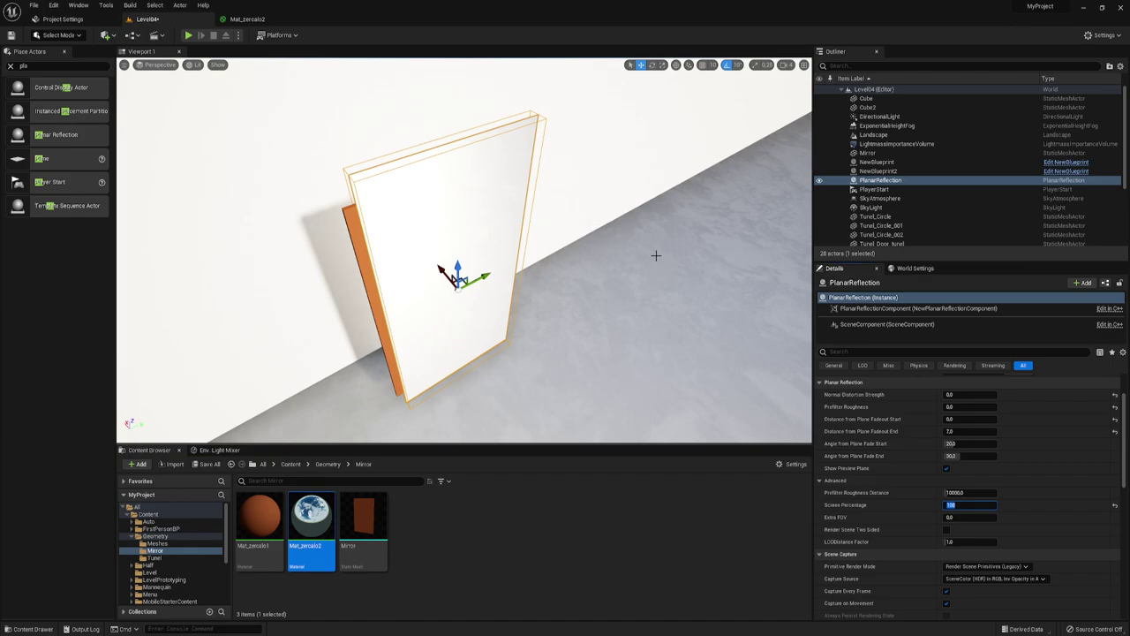
pyautogui.moveTo(655, 255); pyautogui.dragTo(493, 272, button='right')
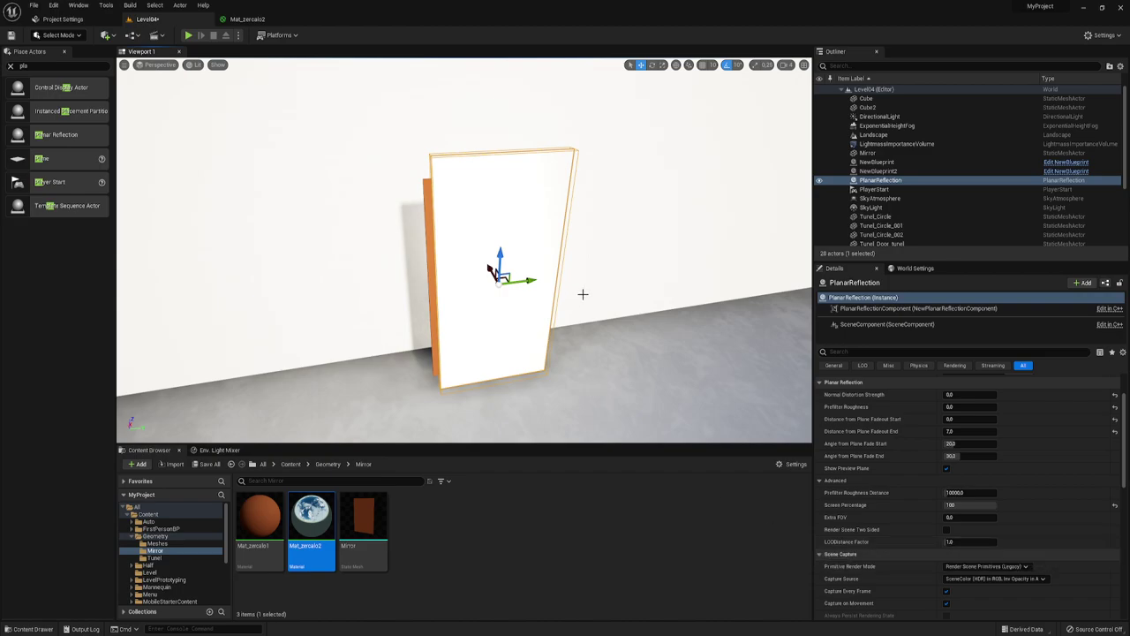
pyautogui.moveTo(583, 294); pyautogui.dragTo(671, 305, button='right')
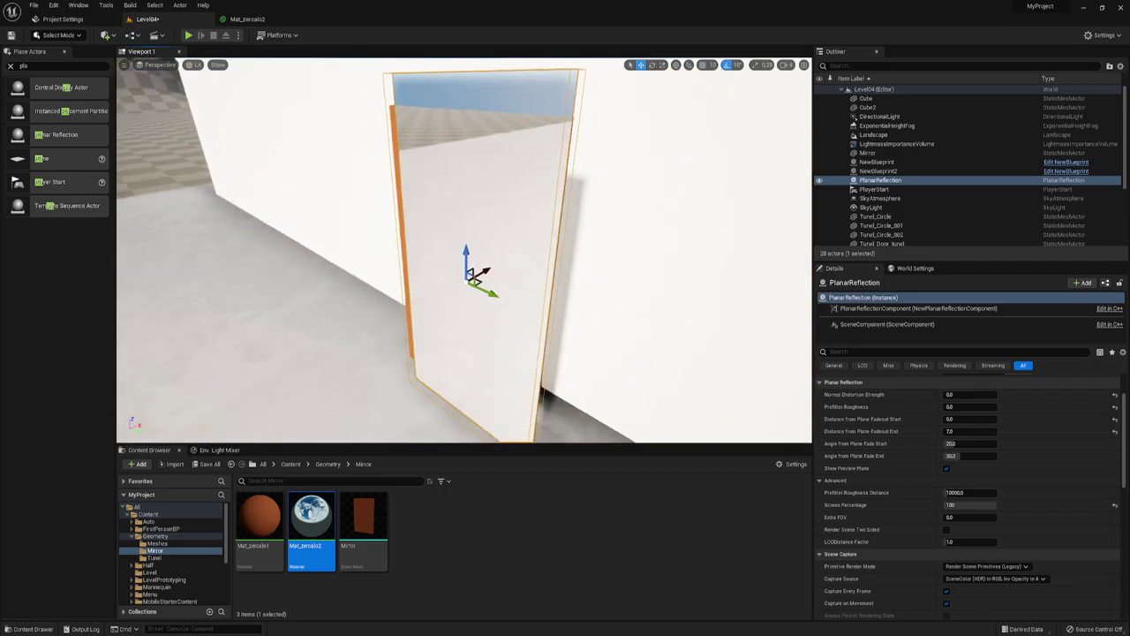
pyautogui.moveTo(583, 294); pyautogui.dragTo(583, 294, button='right')
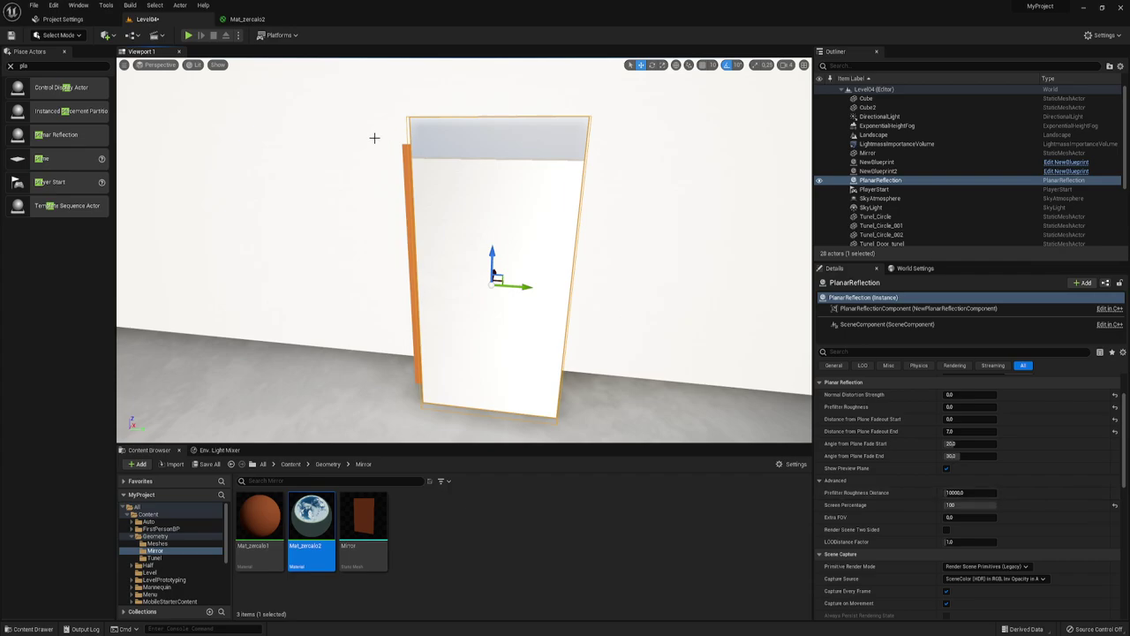
pyautogui.click(189, 34)
pyautogui.press('s')
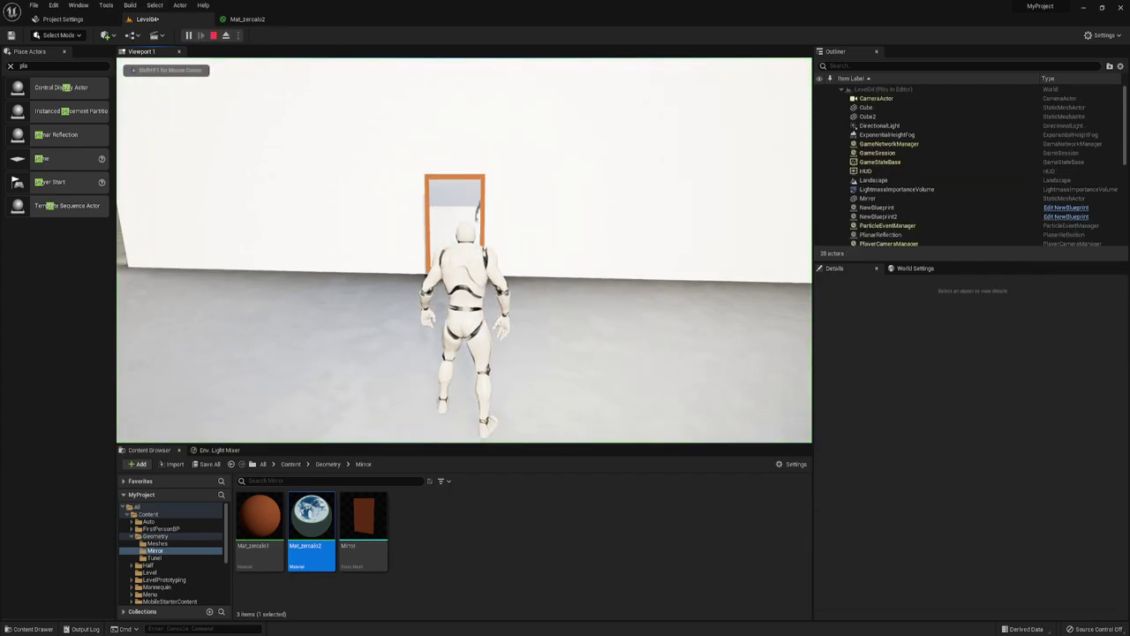
pyautogui.press('w')
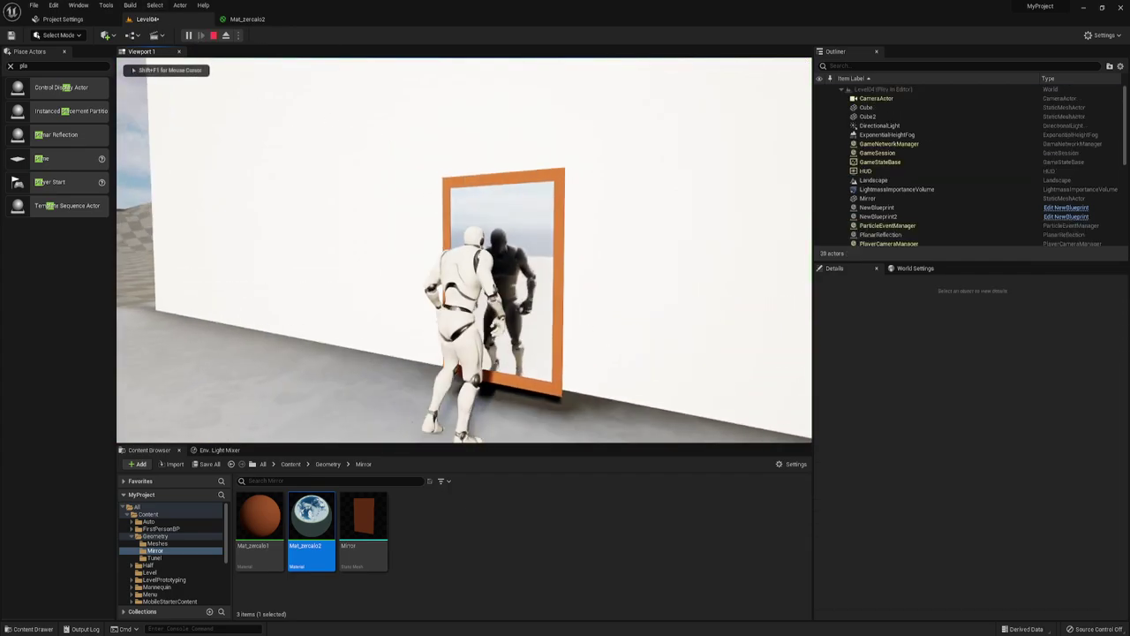
pyautogui.press('s')
pyautogui.press('Escape')
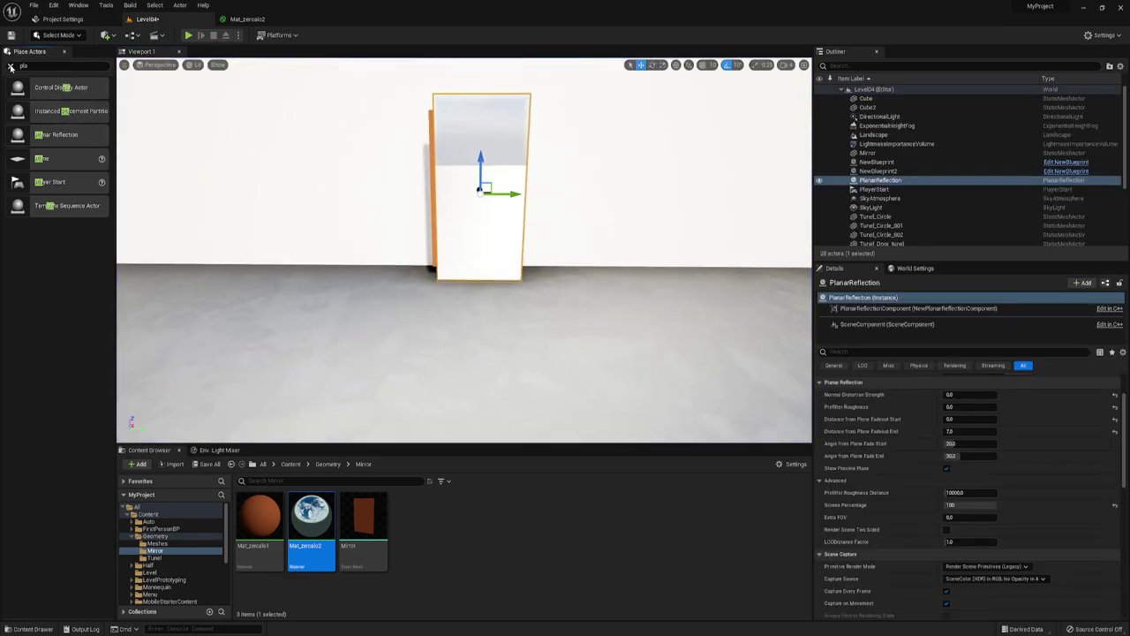
# - Place a Rect Light just above the mirror, then start Play and walk toward it
pyautogui.click(10, 66)
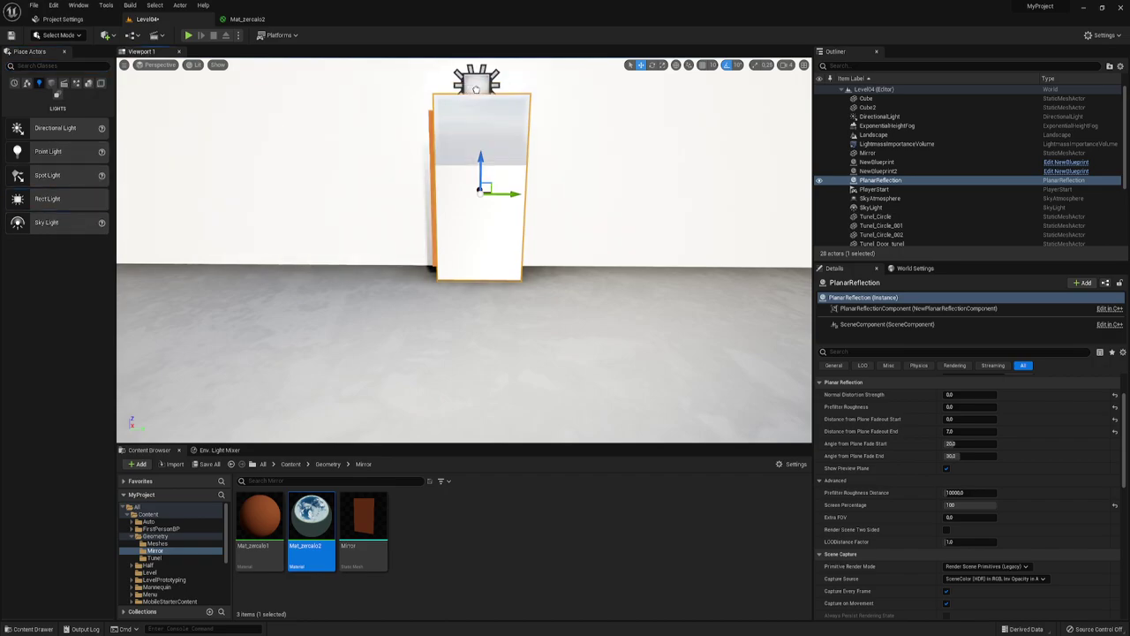
pyautogui.click(475, 100)
pyautogui.moveTo(475, 100)
pyautogui.keyDown('alt'); pyautogui.mouseDown()
pyautogui.moveTo(371, 123)
pyautogui.moveTo(509, 159)
pyautogui.moveTo(441, 204)
pyautogui.mouseUp(); pyautogui.keyUp('alt')
pyautogui.press('e')
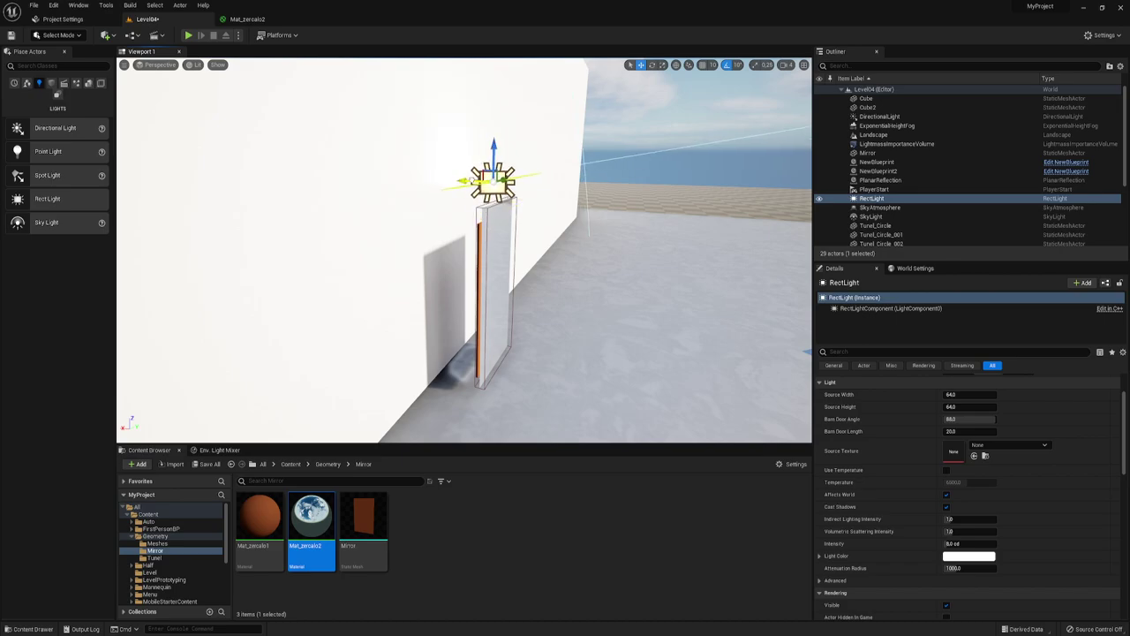
pyautogui.press('f')
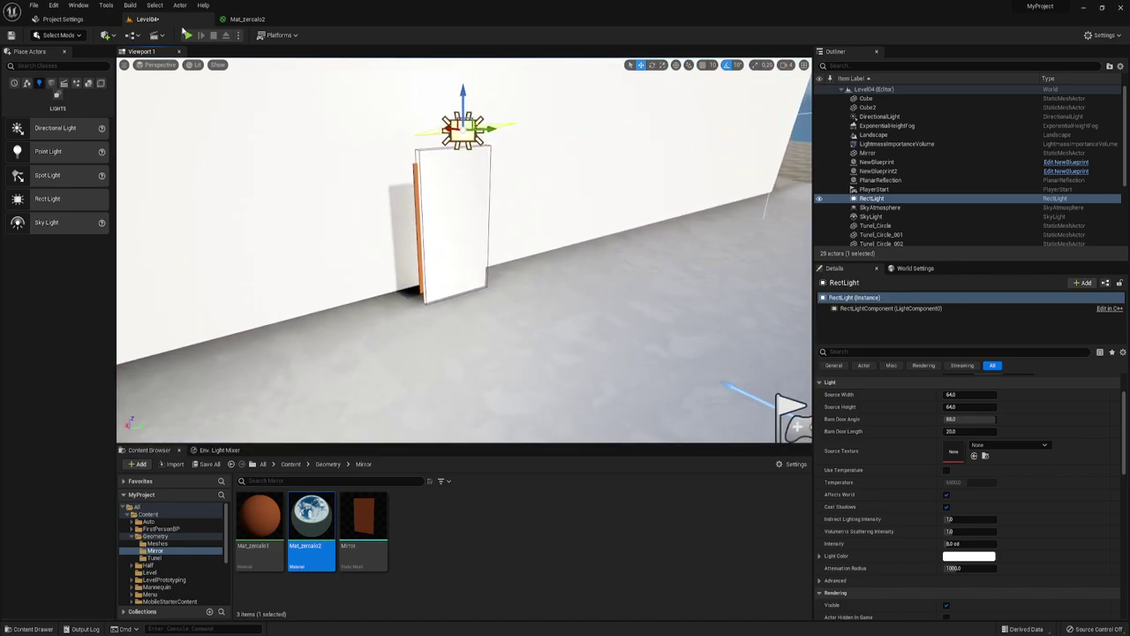
pyautogui.click(187, 37)
pyautogui.press('w')
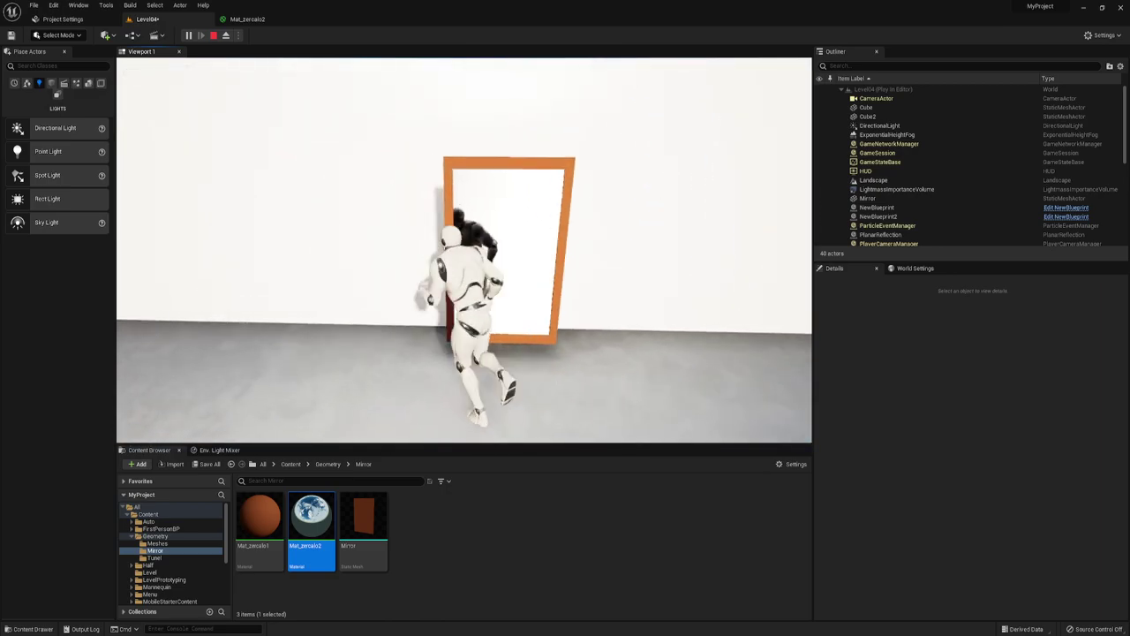
# - Replay with Alt+P, walk the mannequin to and from the mirror, then reopen Mat_zercalo2
pyautogui.press('Escape')
pyautogui.moveTo(292, 202); pyautogui.dragTo(438, 195, button='right')
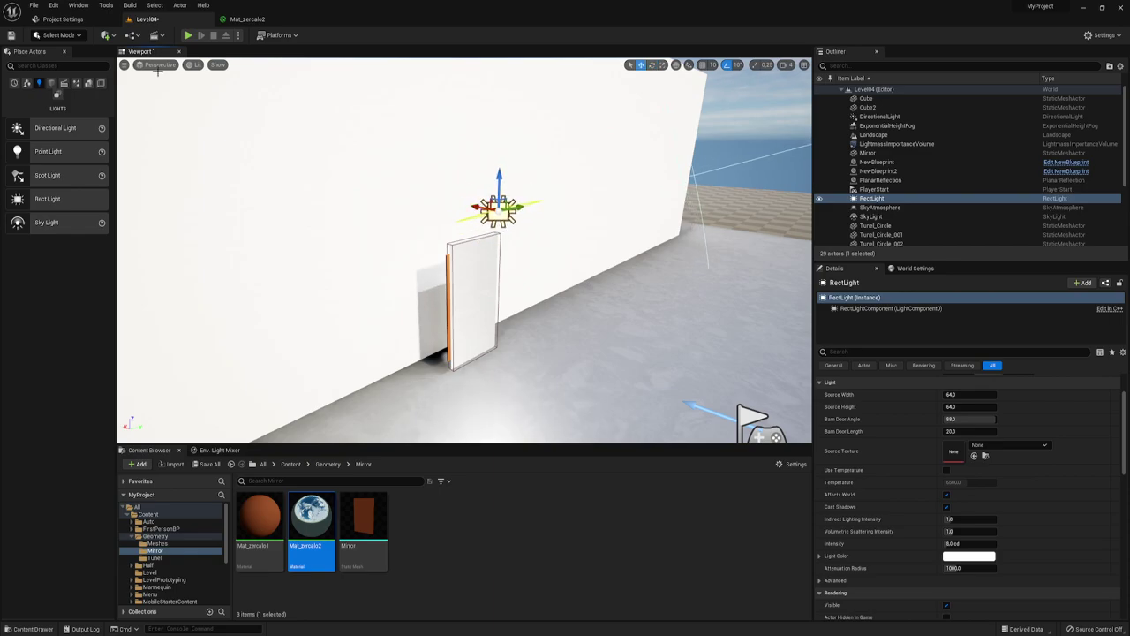
pyautogui.hotkey('alt', 'p')
pyautogui.press('w')
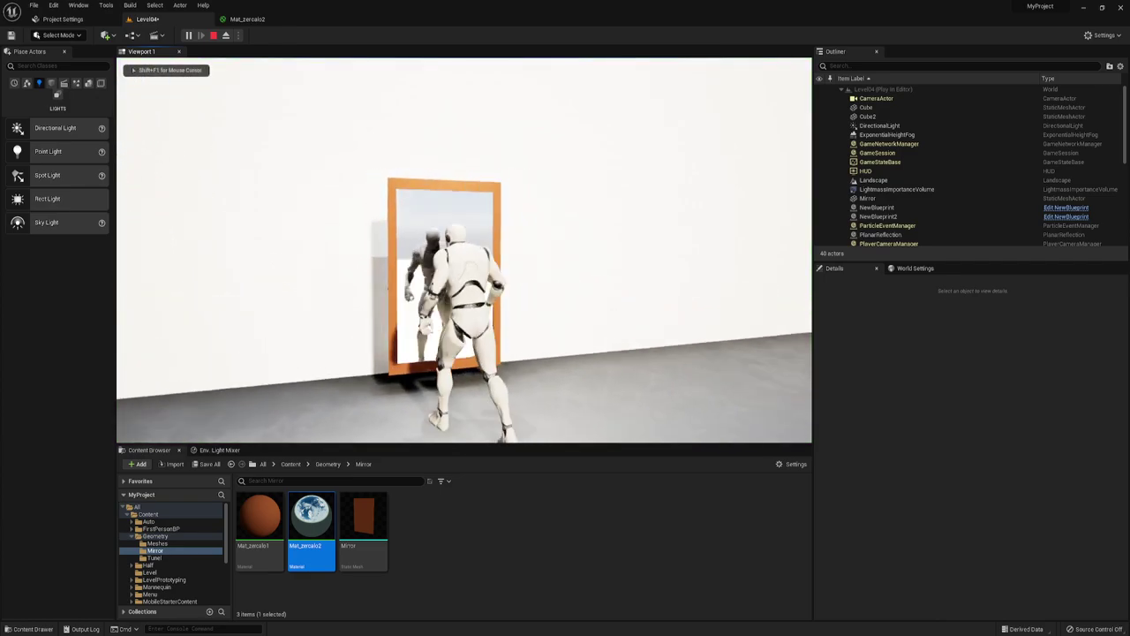
pyautogui.press('s')
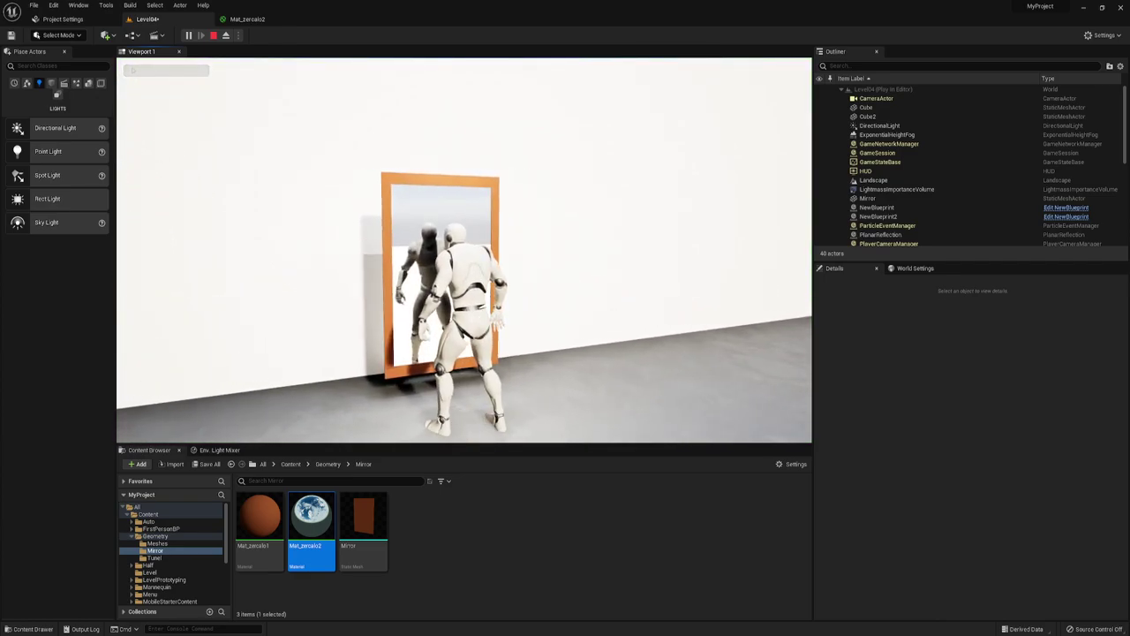
pyautogui.press('w')
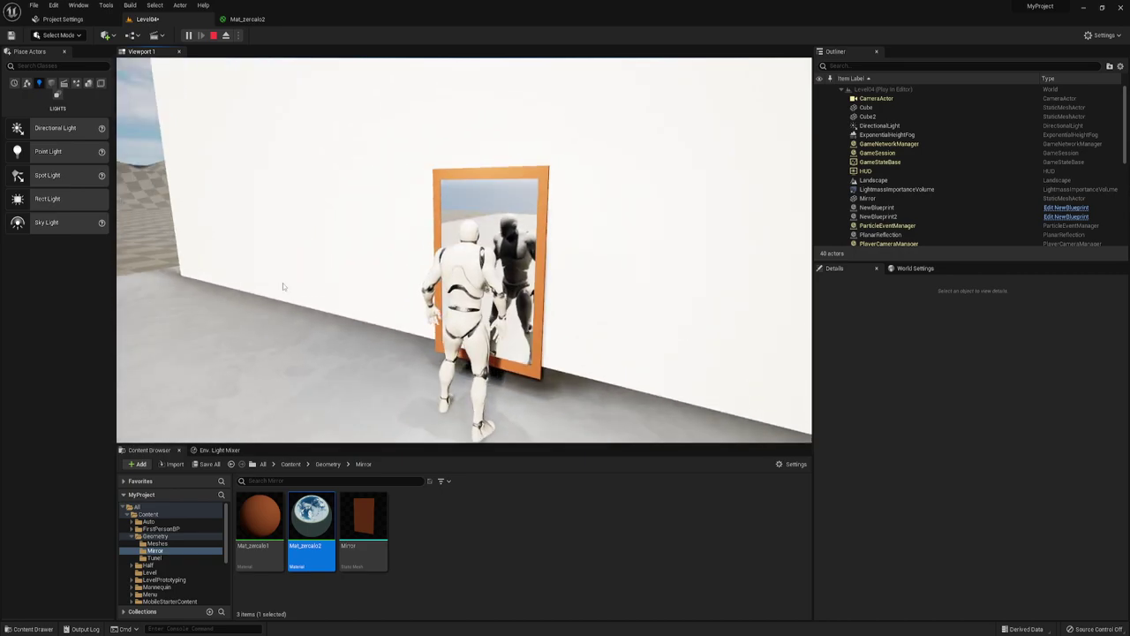
pyautogui.press('Escape')
pyautogui.click(251, 19)
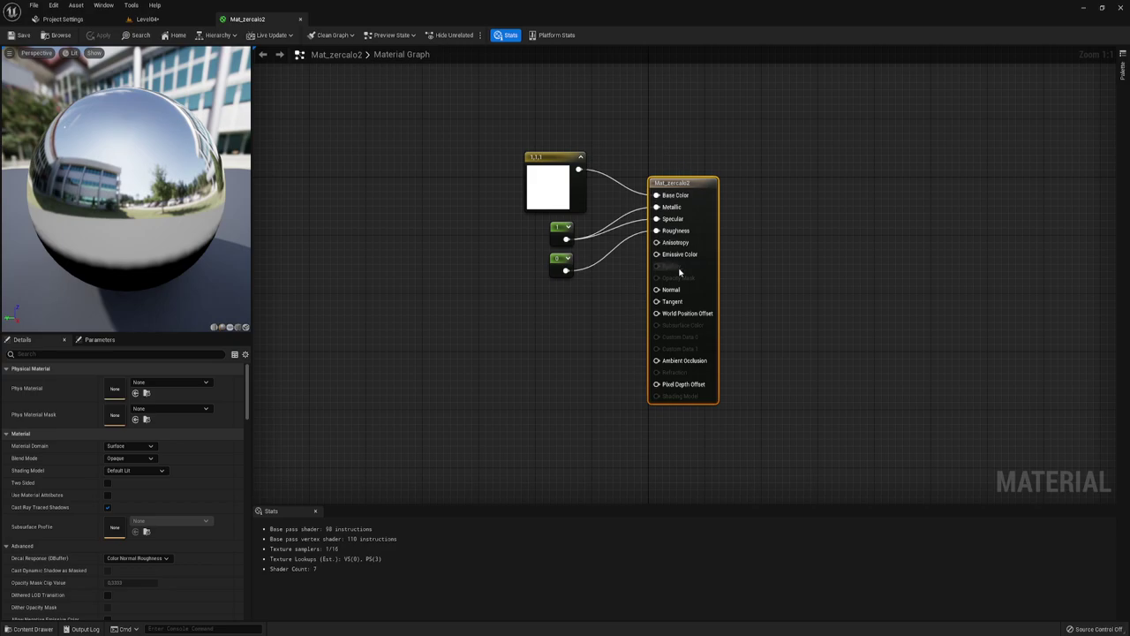
# - Select the Mat_zercalo2 material output node and bring its Forward Shading settings into view
pyautogui.moveTo(632, 258); pyautogui.dragTo(738, 288)
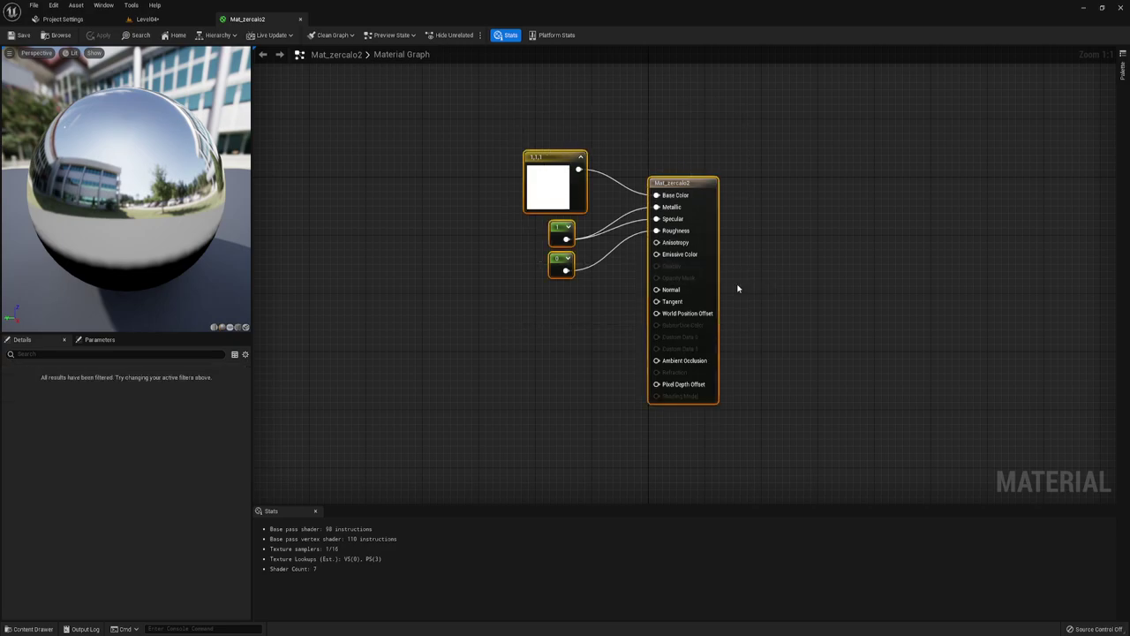
pyautogui.click(711, 210)
pyautogui.scroll(-3, 206, 444)
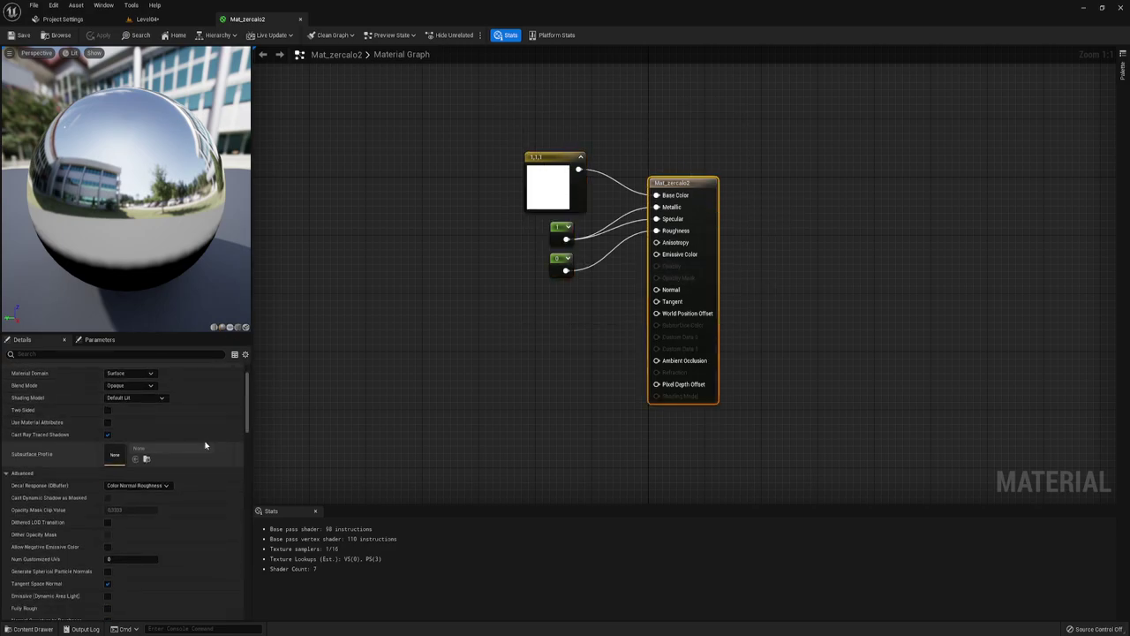
pyautogui.scroll(-3, 206, 445)
pyautogui.scroll(-3, 206, 444)
pyautogui.scroll(-3, 205, 445)
pyautogui.scroll(-3, 204, 445)
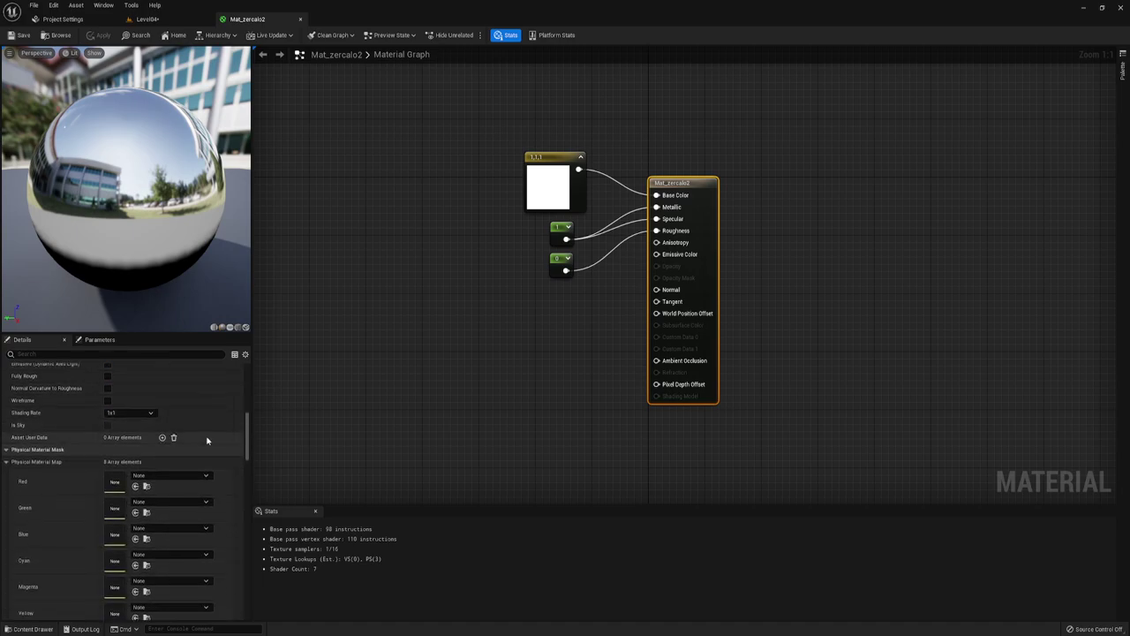
pyautogui.scroll(-3, 205, 445)
pyautogui.scroll(-3, 201, 446)
pyautogui.scroll(-3, 196, 447)
pyautogui.scroll(-3, 196, 447)
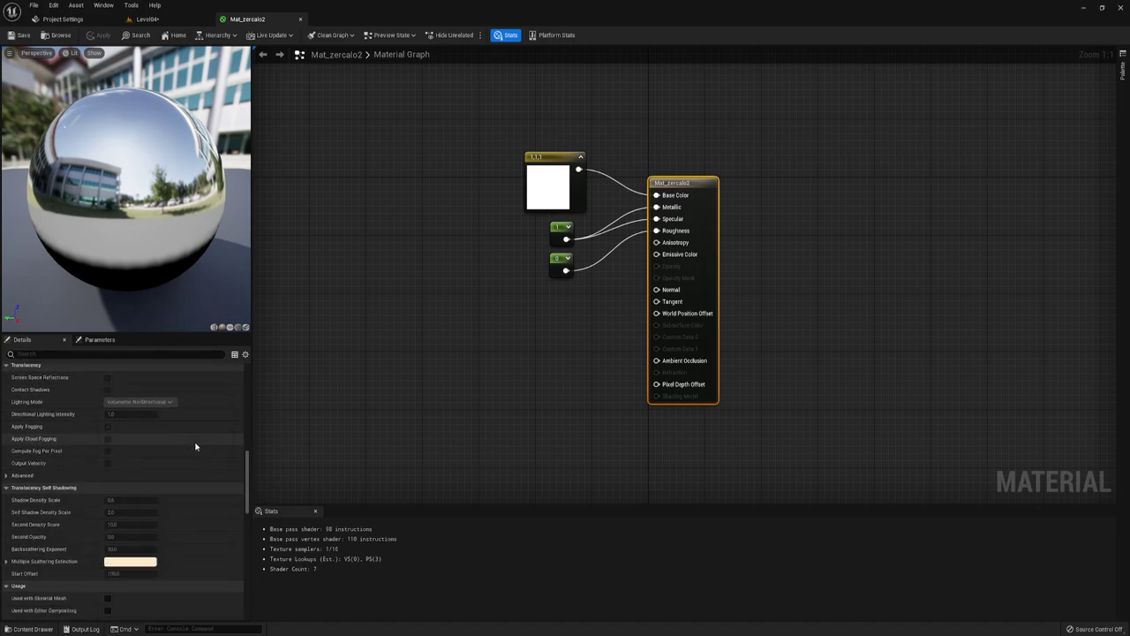
pyautogui.scroll(-5, 135, 522)
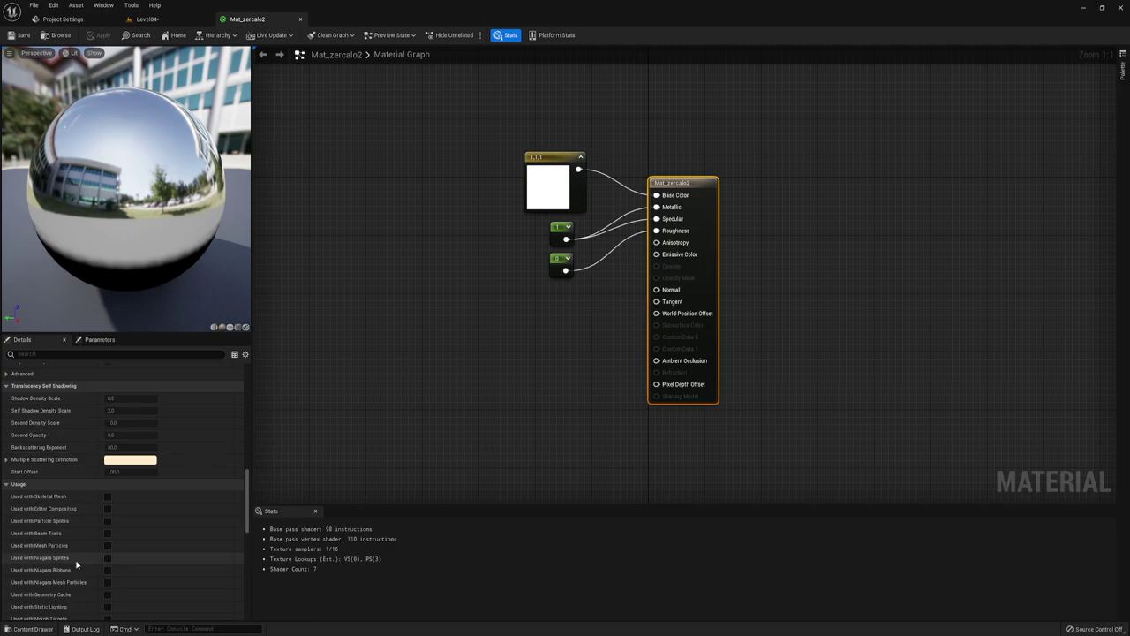
pyautogui.scroll(-5, 124, 523)
pyautogui.scroll(-5, 124, 523)
pyautogui.scroll(-10, 124, 523)
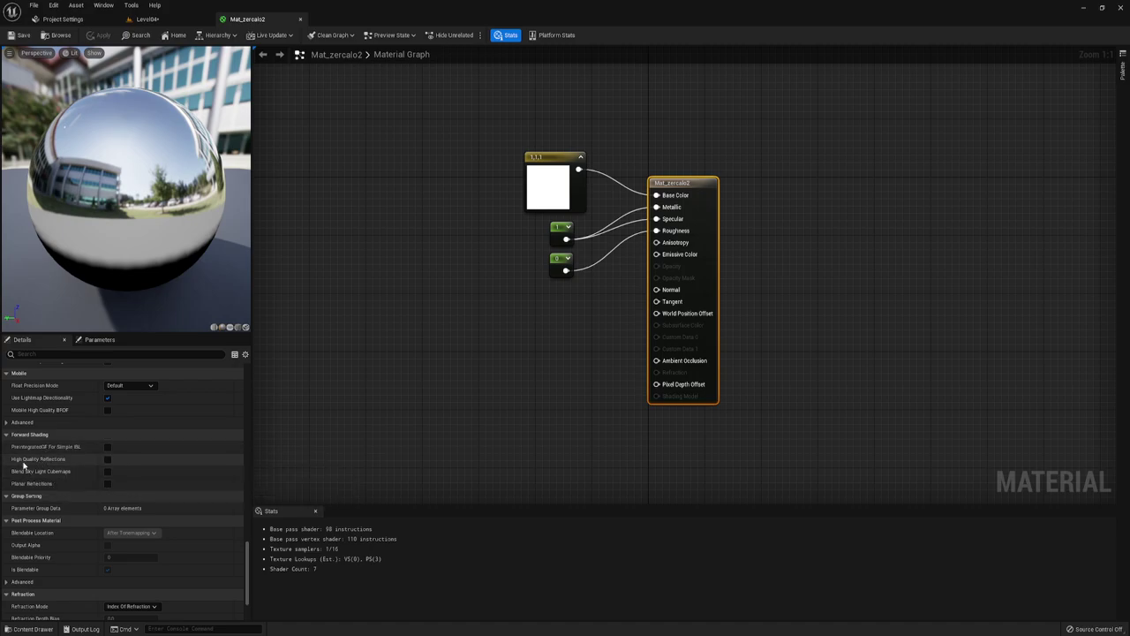
# - Enable High Quality Reflections and Planar Reflections, save the material, and return to Level04
pyautogui.moveTo(24, 464)
pyautogui.click(108, 460)
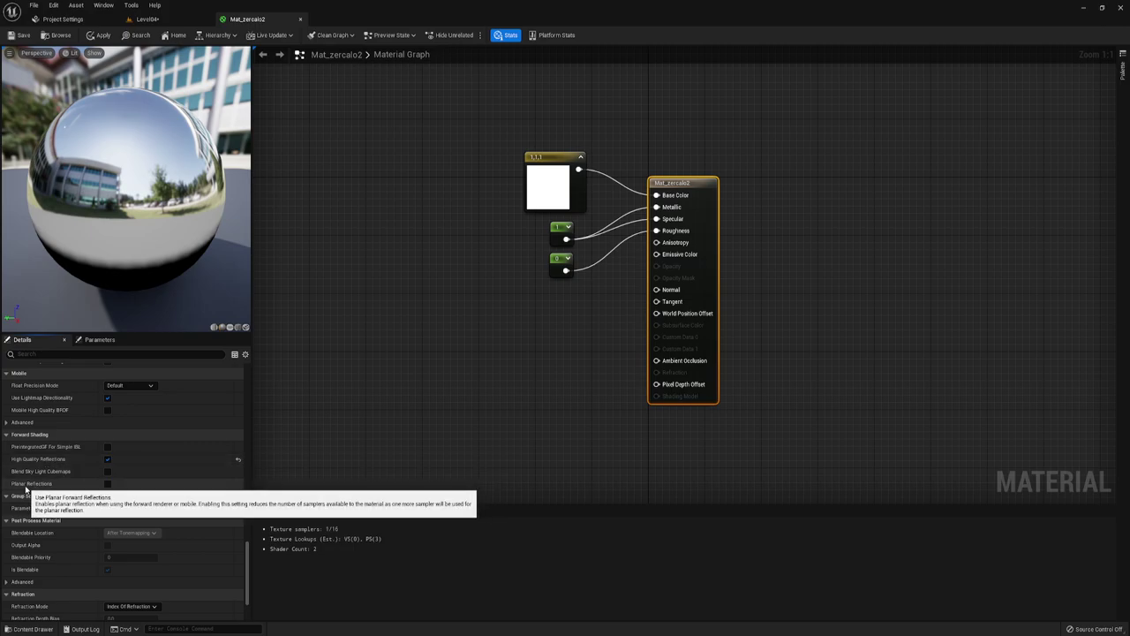
pyautogui.click(107, 484)
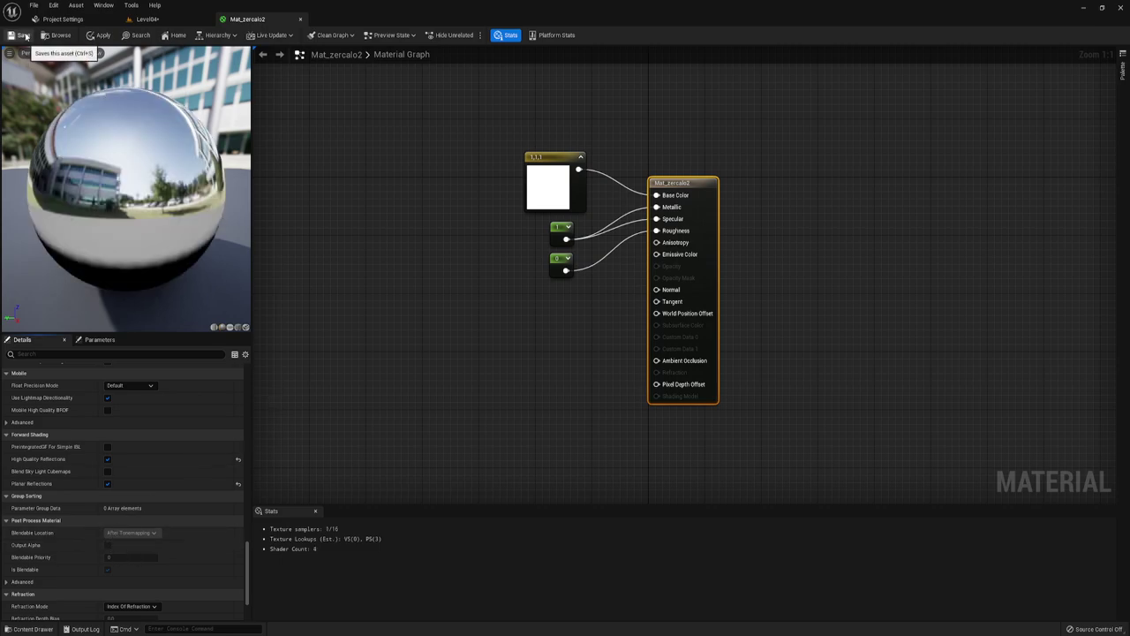
pyautogui.click(95, 35)
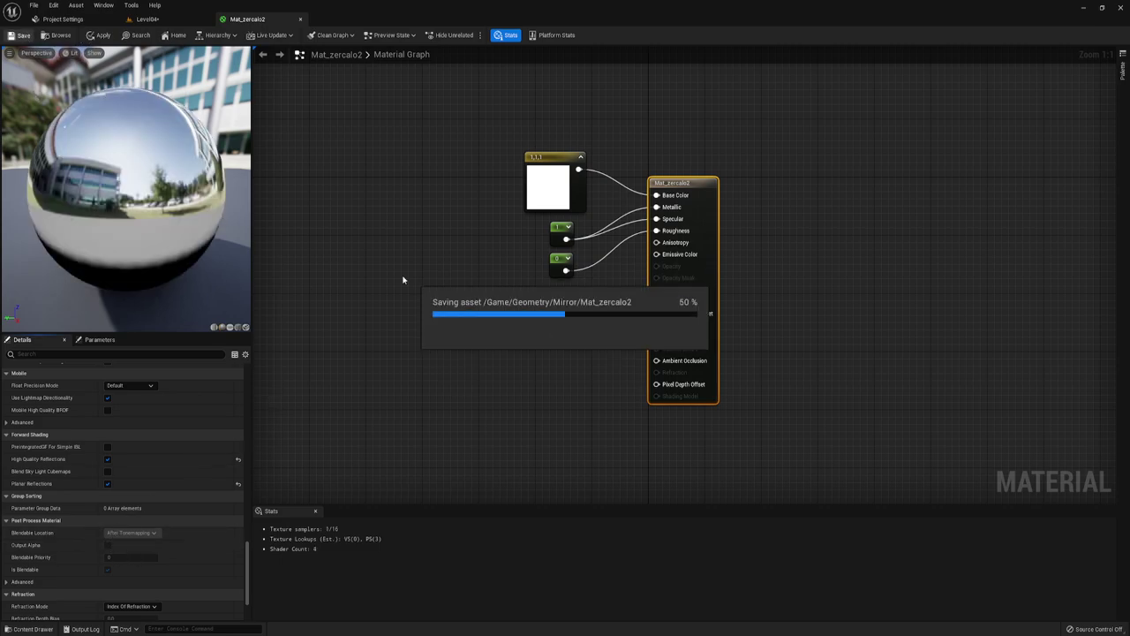
pyautogui.click(194, 23)
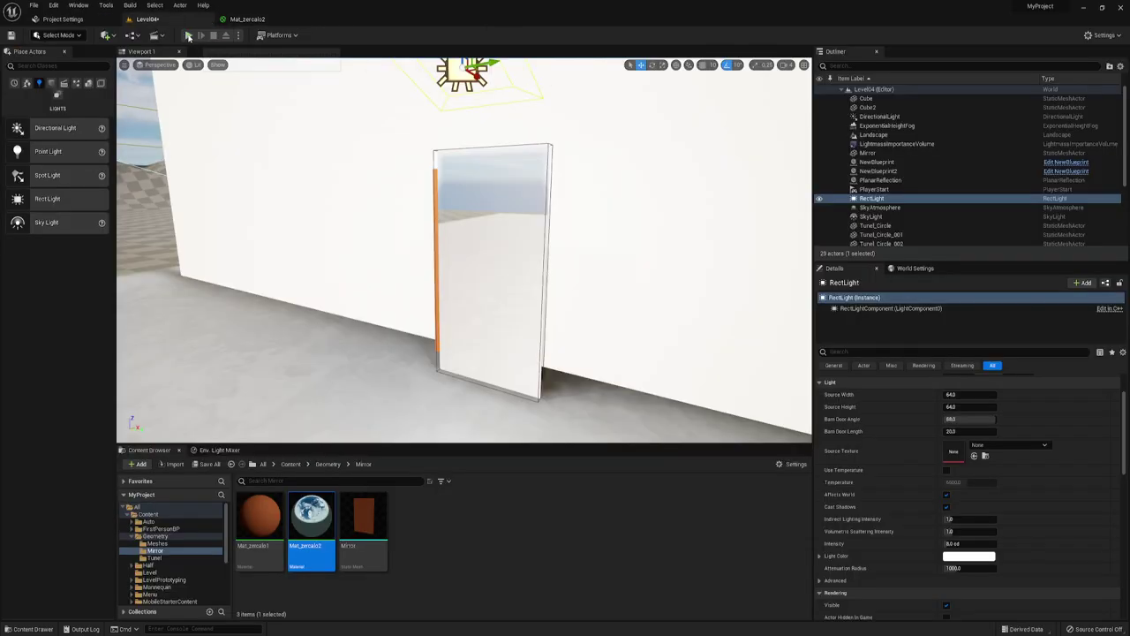
pyautogui.click(188, 35)
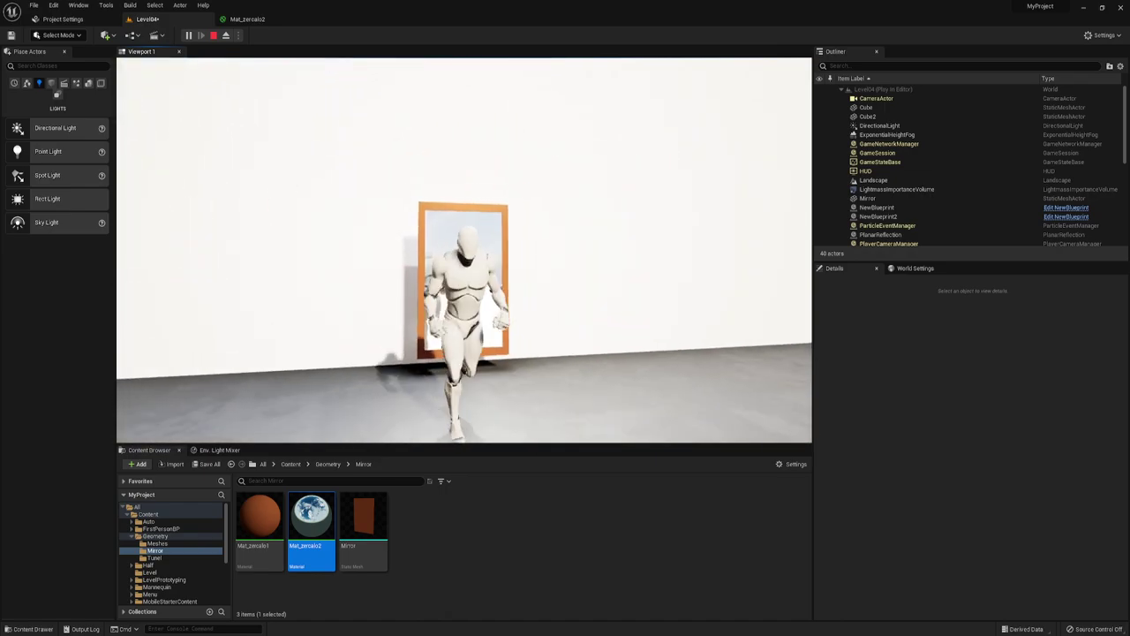
pyautogui.press('Escape')
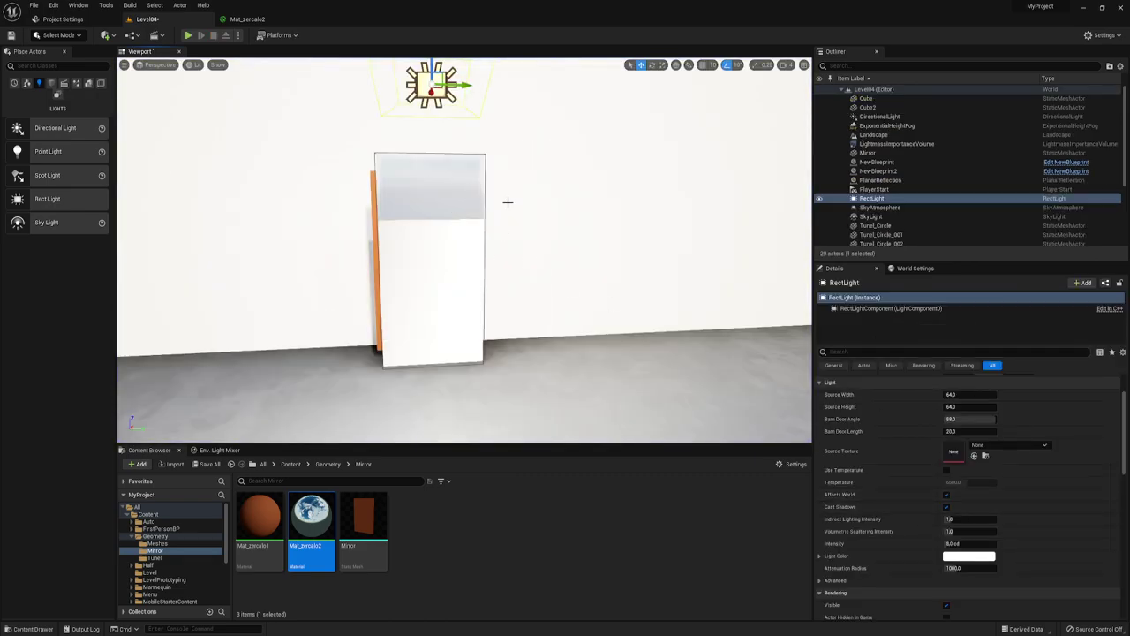
pyautogui.moveTo(507, 202); pyautogui.dragTo(565, 203, button='right')
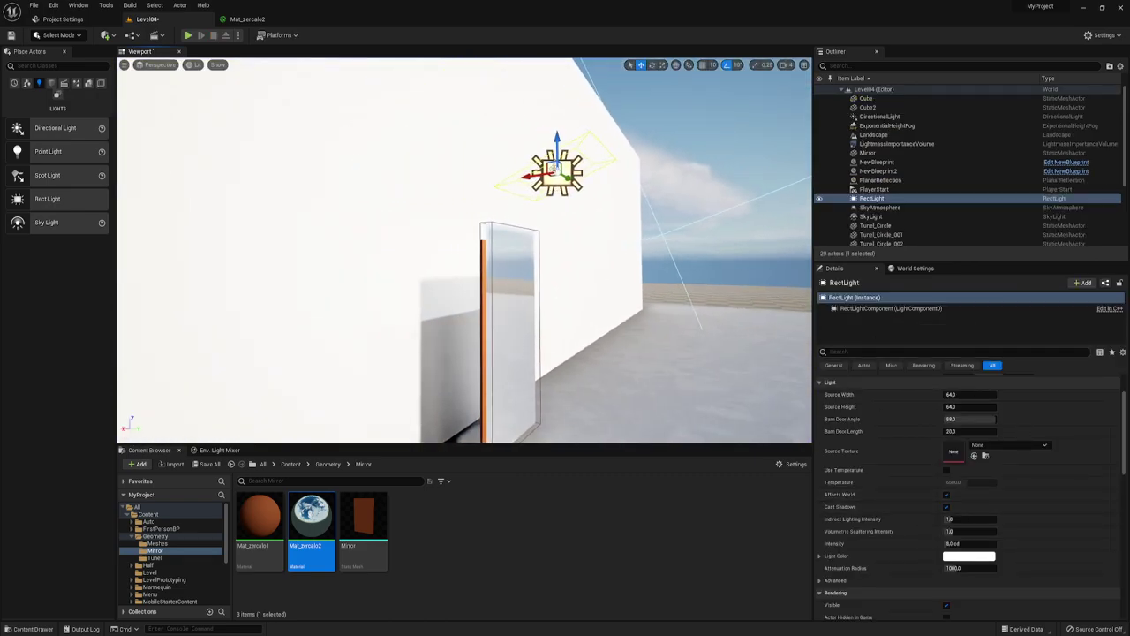
pyautogui.moveTo(508, 203); pyautogui.dragTo(228, 51, button='right')
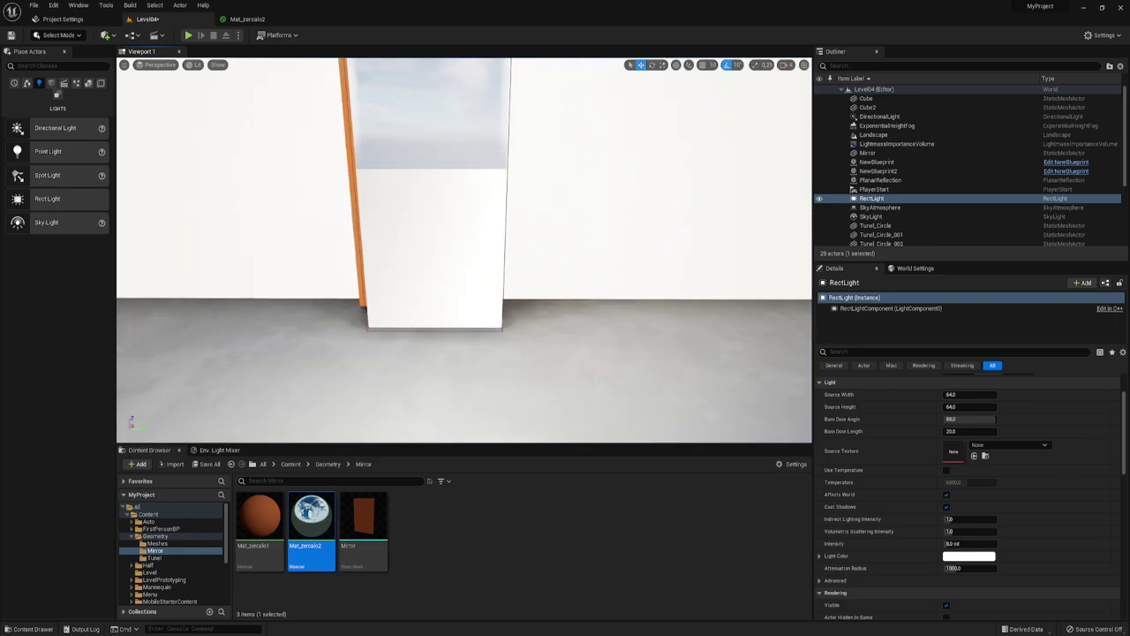
pyautogui.click(186, 36)
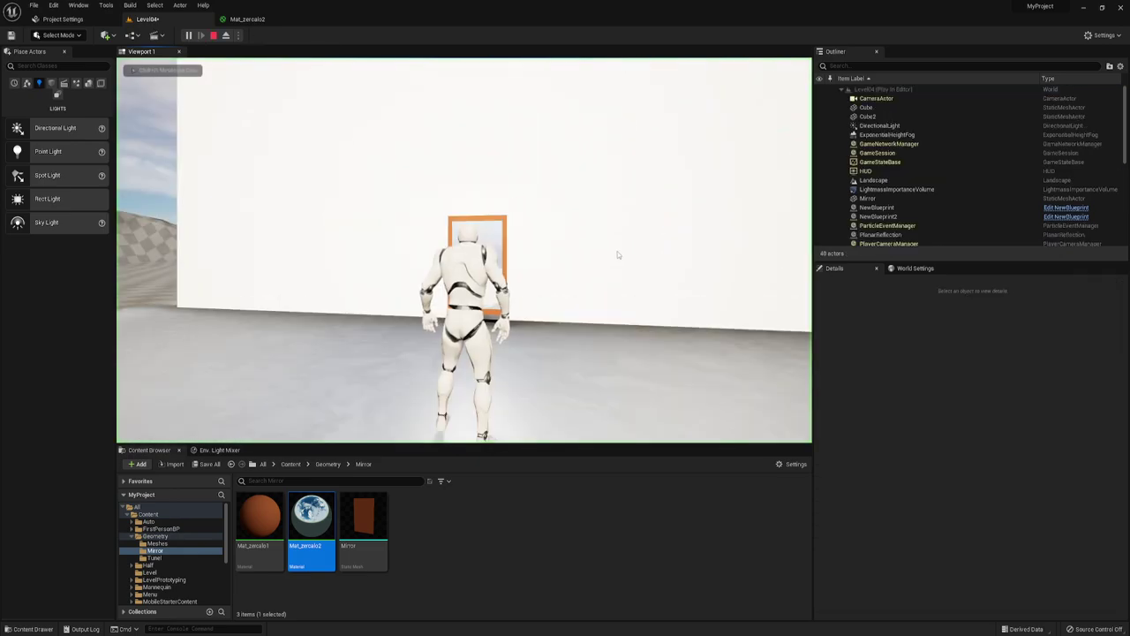
pyautogui.press('w')
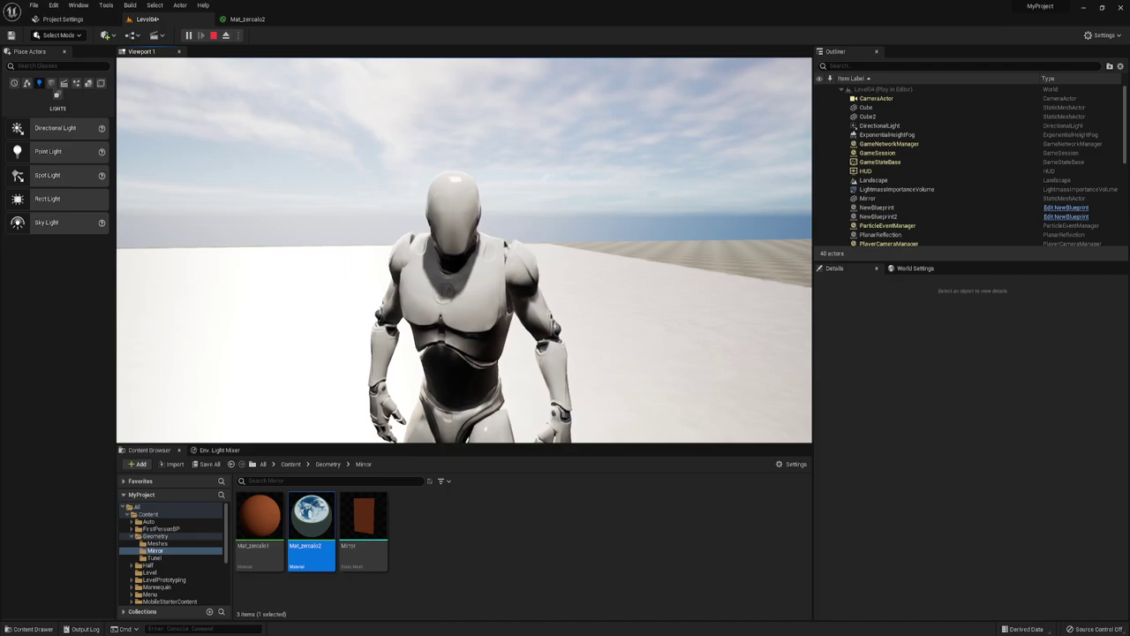
pyautogui.press('Escape')
pyautogui.moveTo(594, 289); pyautogui.dragTo(438, 113, button='right')
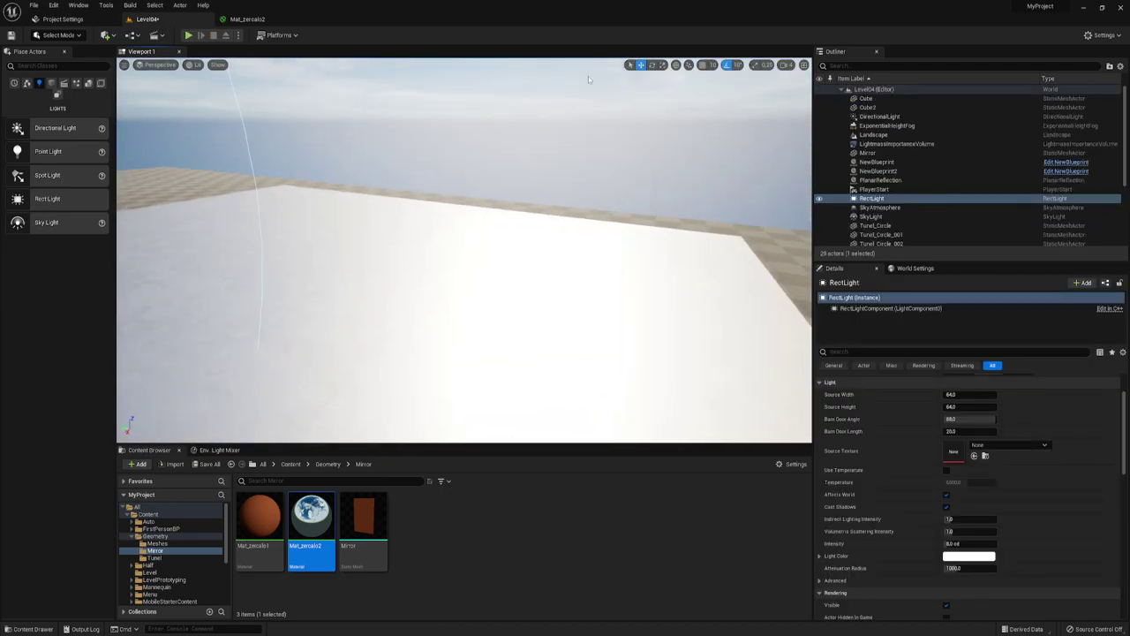
# - Turn on viewport Stats and FPS display, face the mirror wall, and Play In Editor with Alt+P
pyautogui.moveTo(588, 78); pyautogui.dragTo(351, 185, button='right')
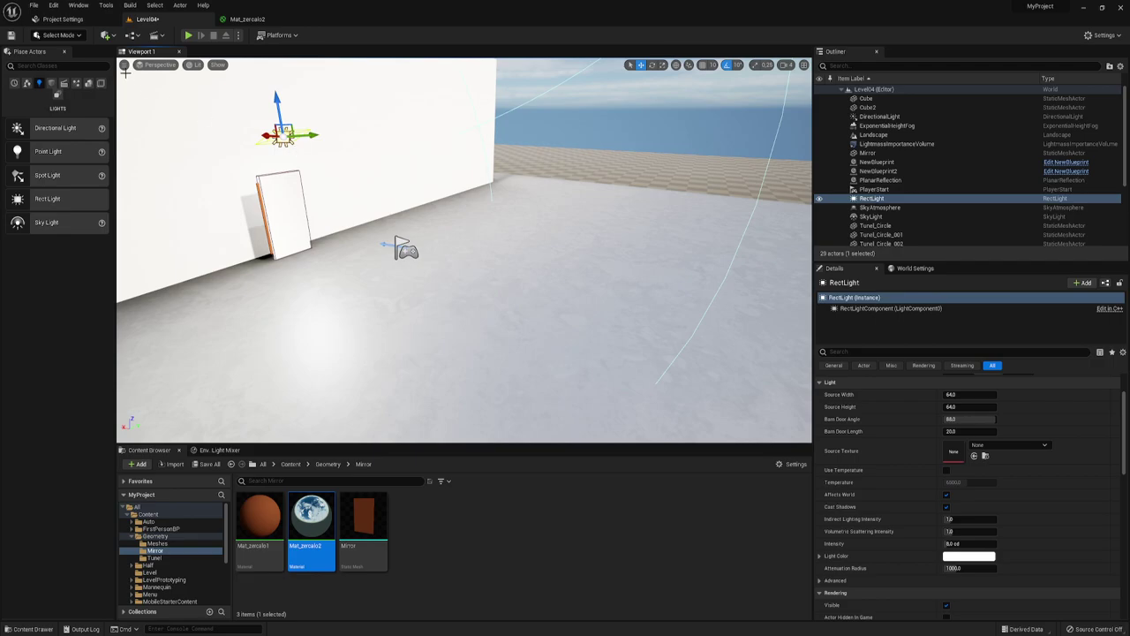
pyautogui.click(128, 65)
pyautogui.click(158, 115)
pyautogui.click(124, 68)
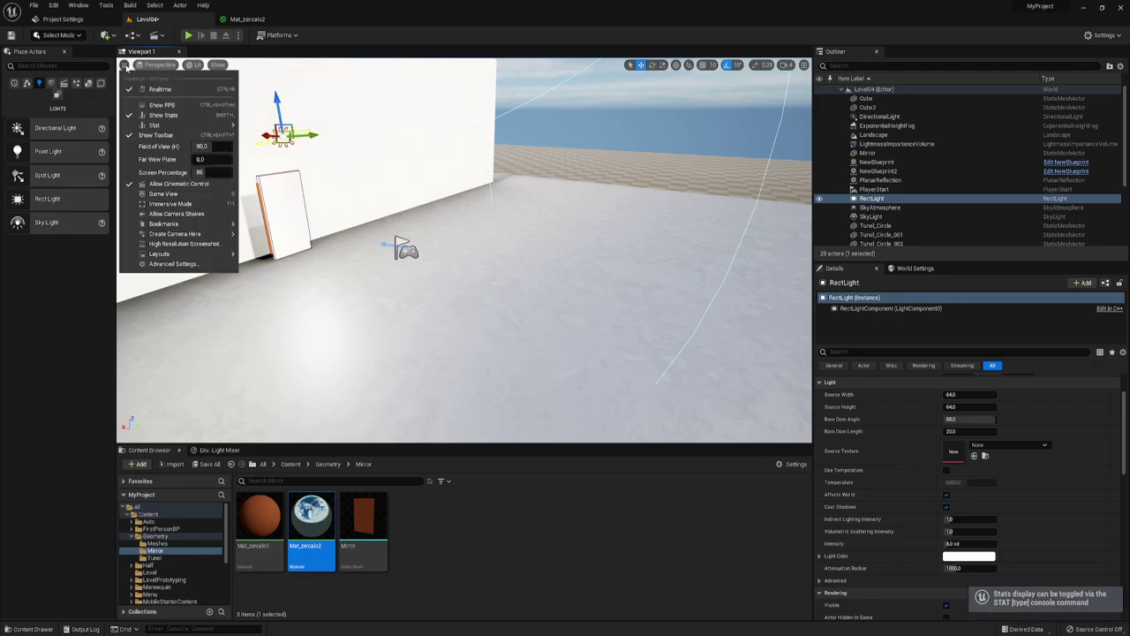
pyautogui.click(173, 116)
pyautogui.moveTo(333, 57); pyautogui.dragTo(333, 56, button='right')
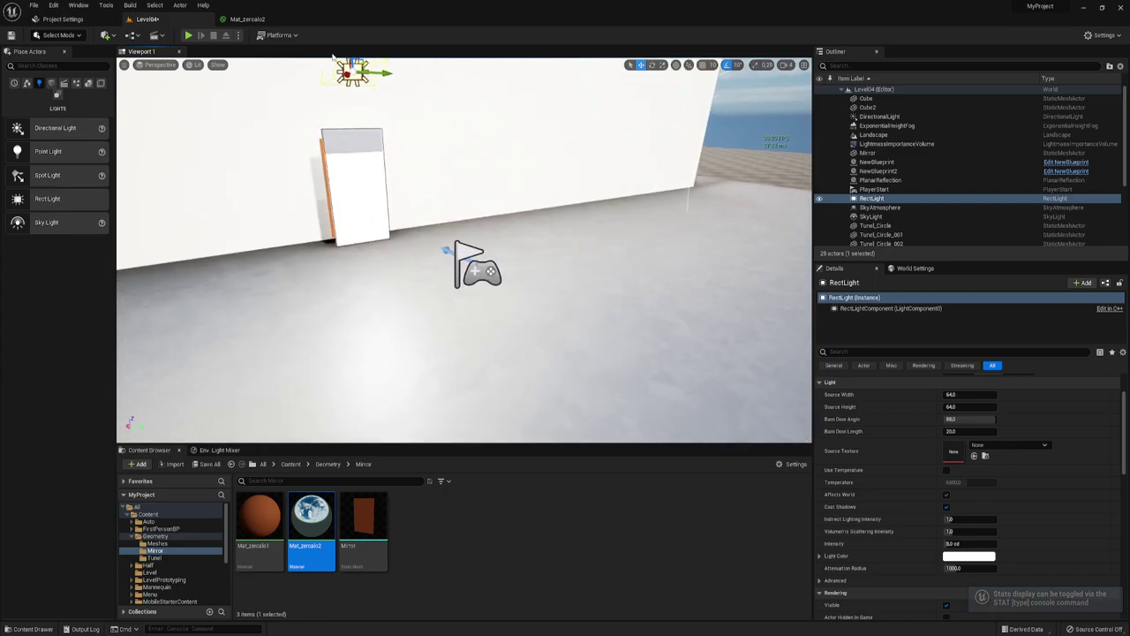
pyautogui.hotkey('alt', 'p')
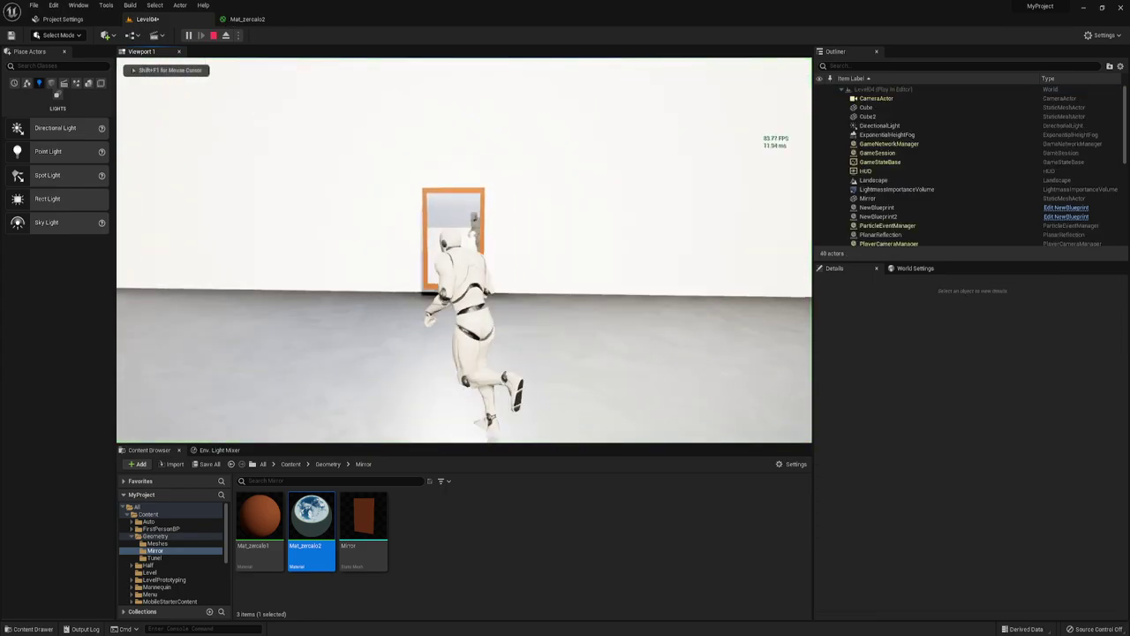